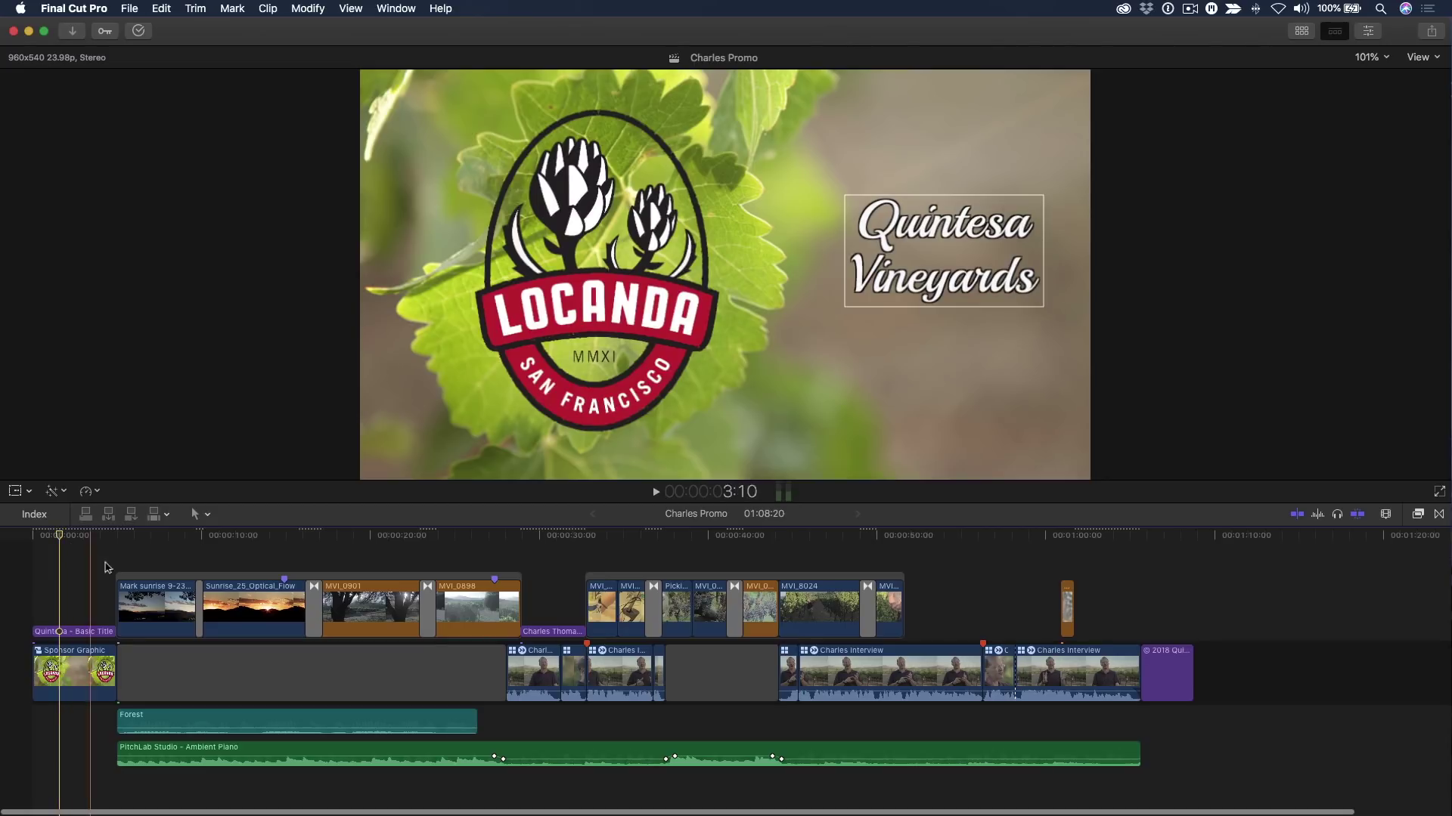
# Step: Select two transitions and the second vineyard storyline, then deselect at about 21:08
pyautogui.click(315, 629)
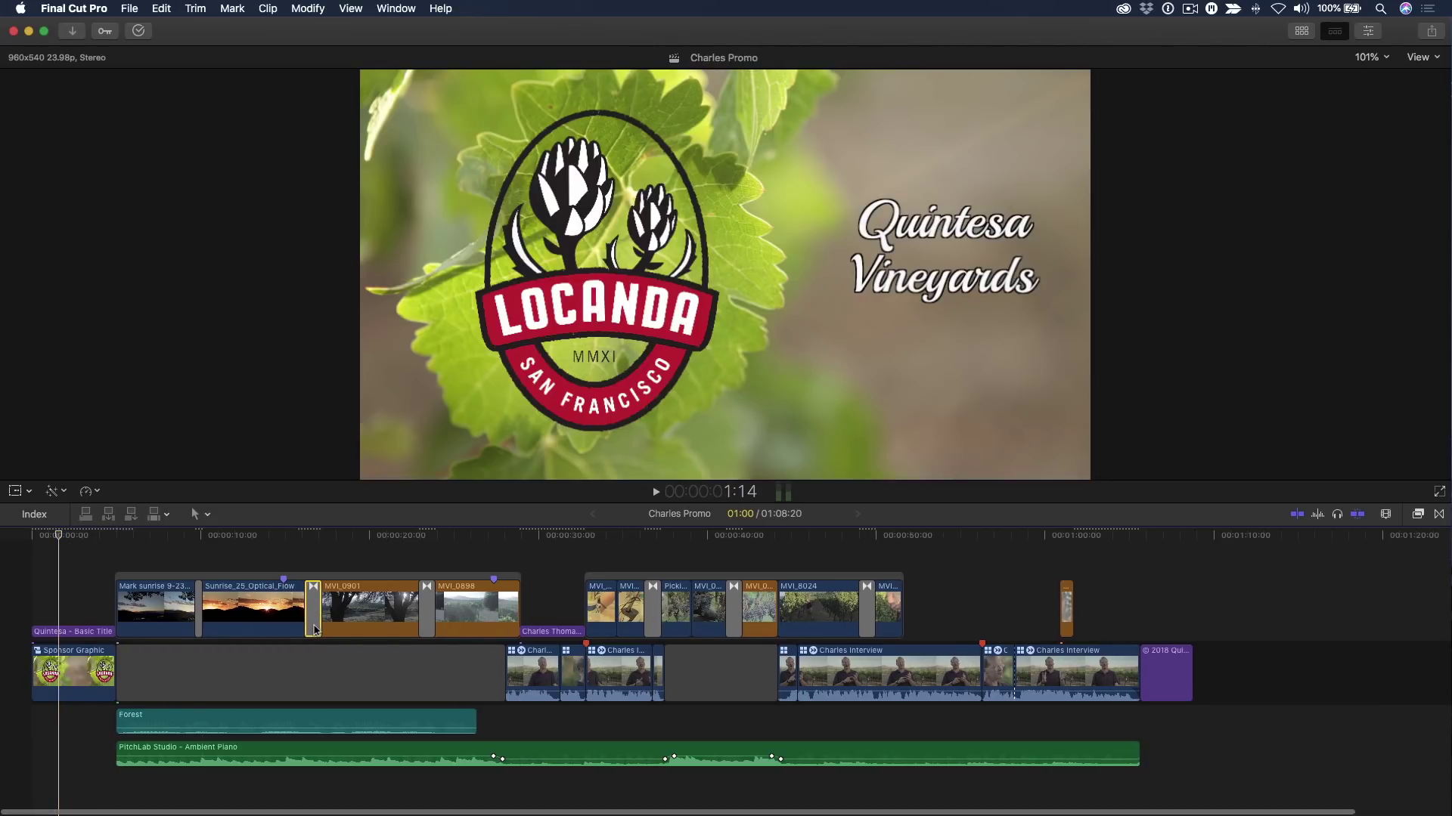
pyautogui.click(427, 609)
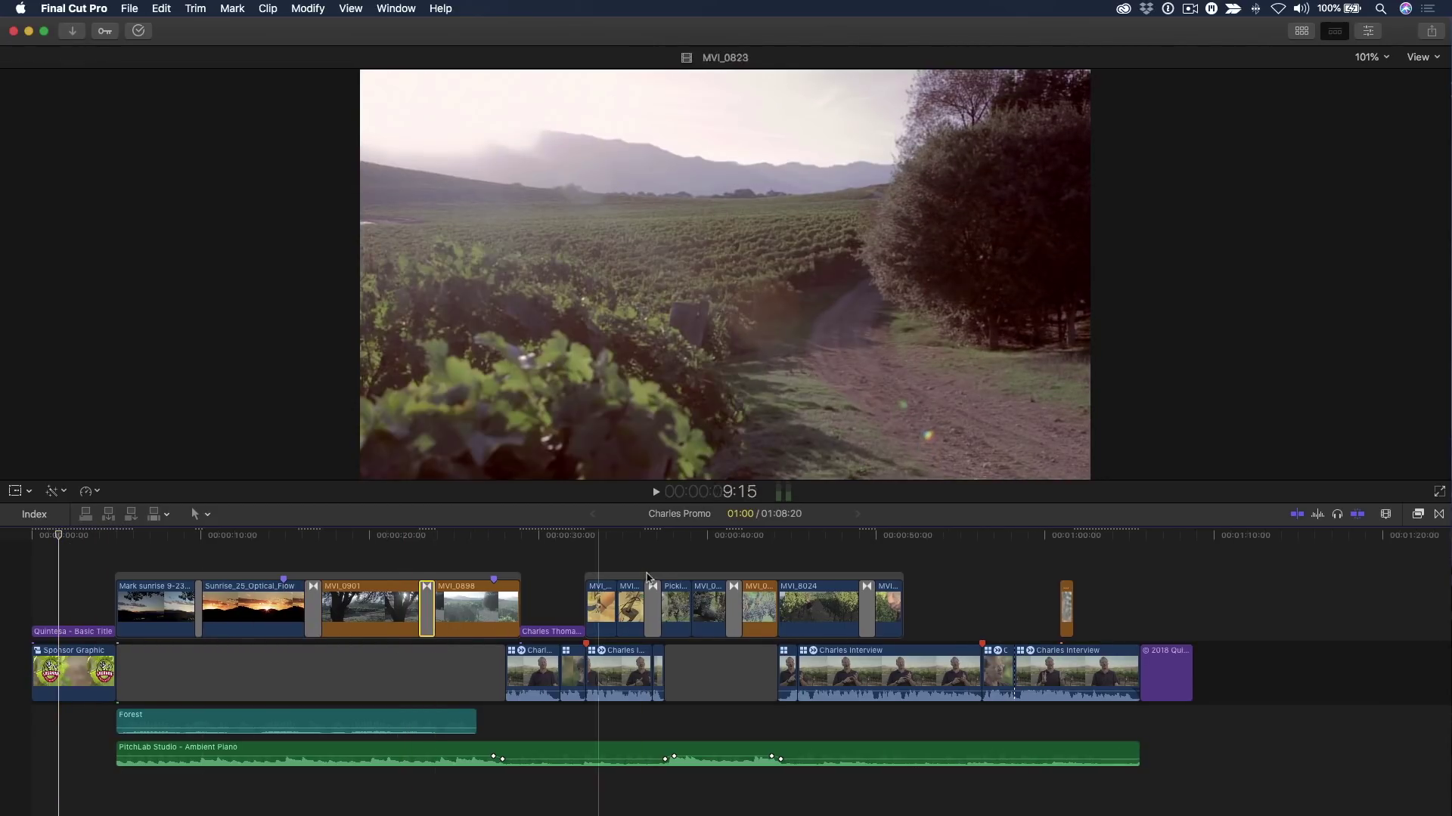
pyautogui.click(661, 581)
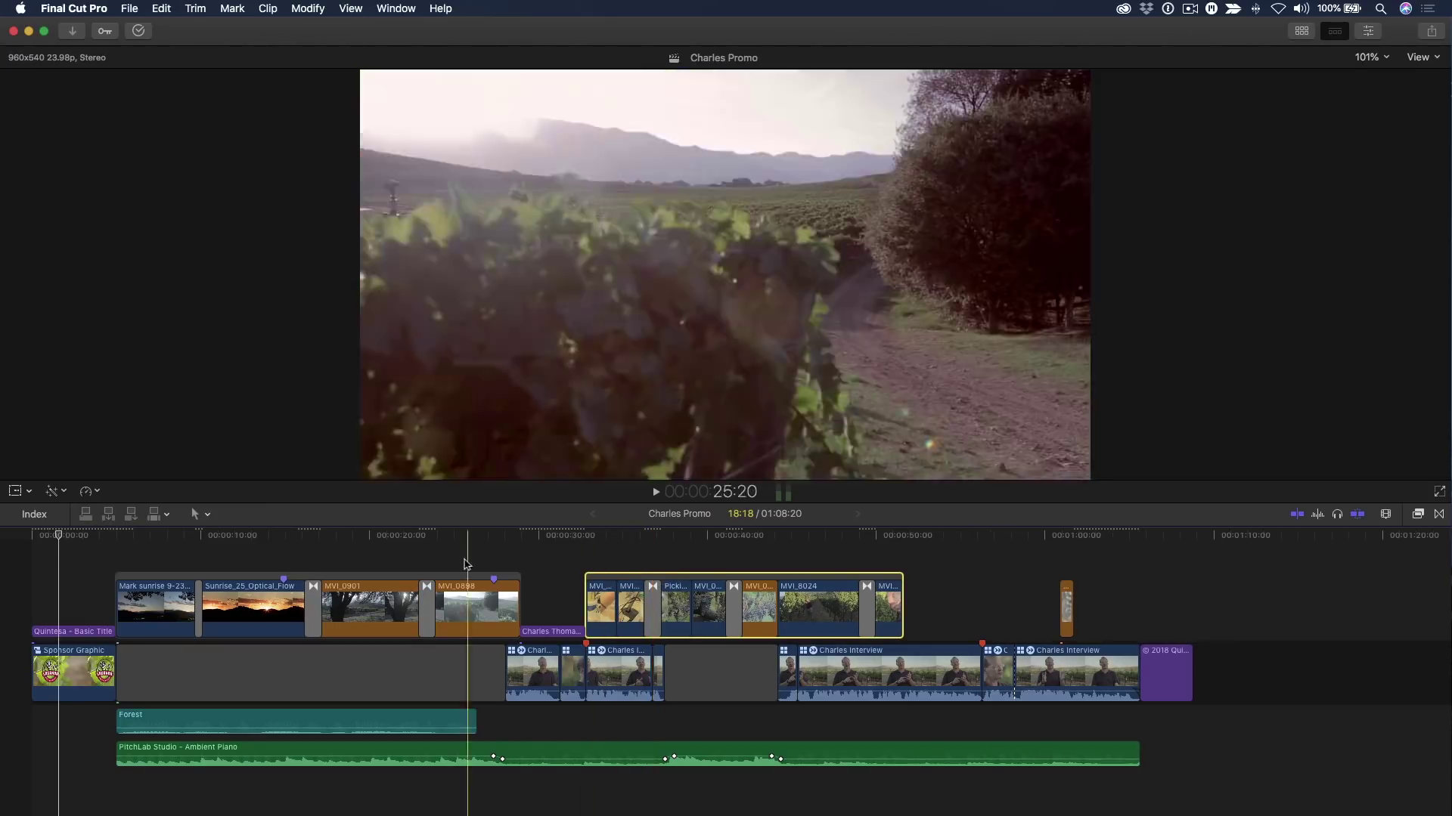
pyautogui.click(393, 563)
# Step: Open the Timeline Index and search its clips for 'cross'
pyautogui.press('super+shift+2')
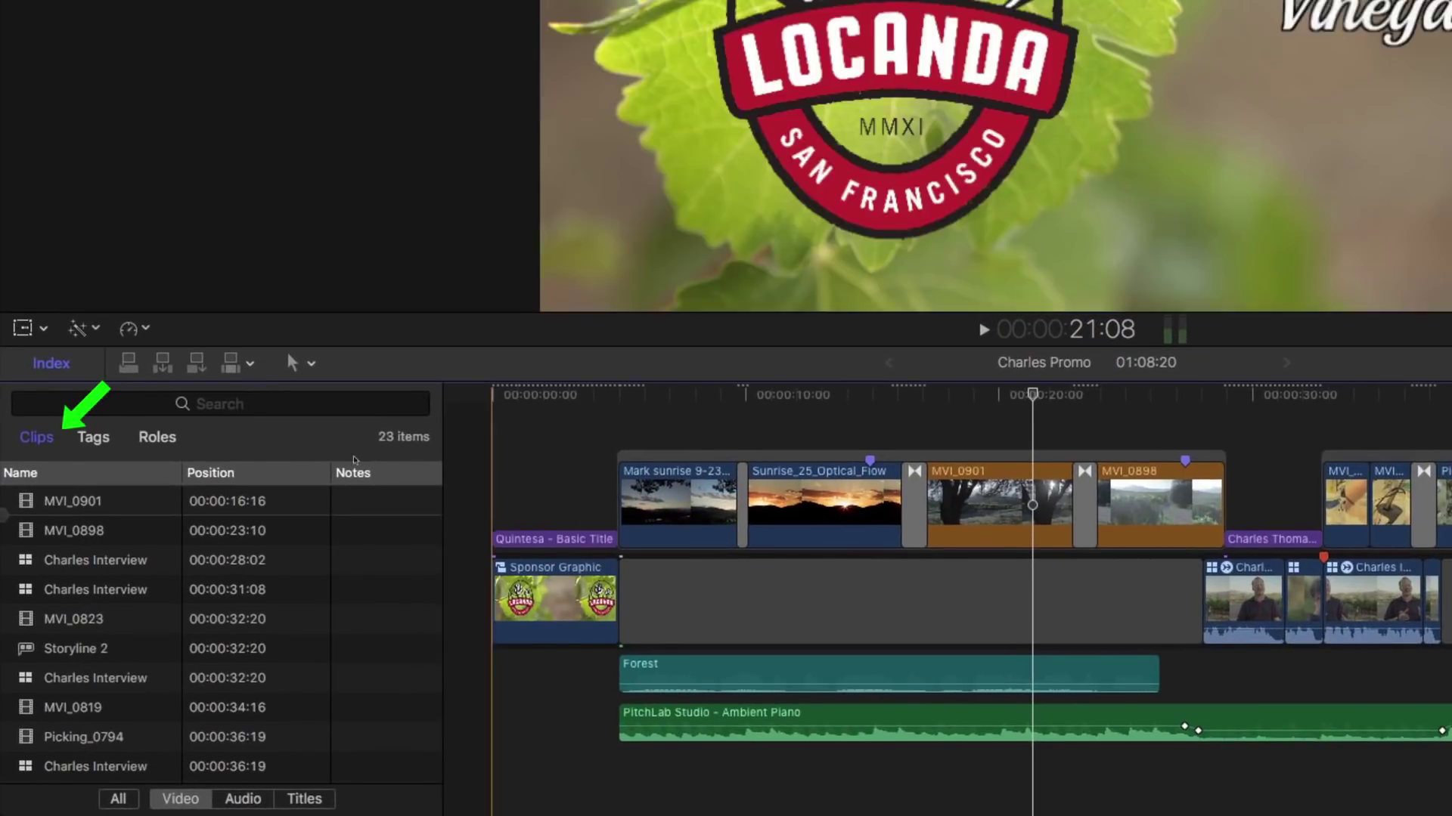
pyautogui.scroll(-5, 129, 559)
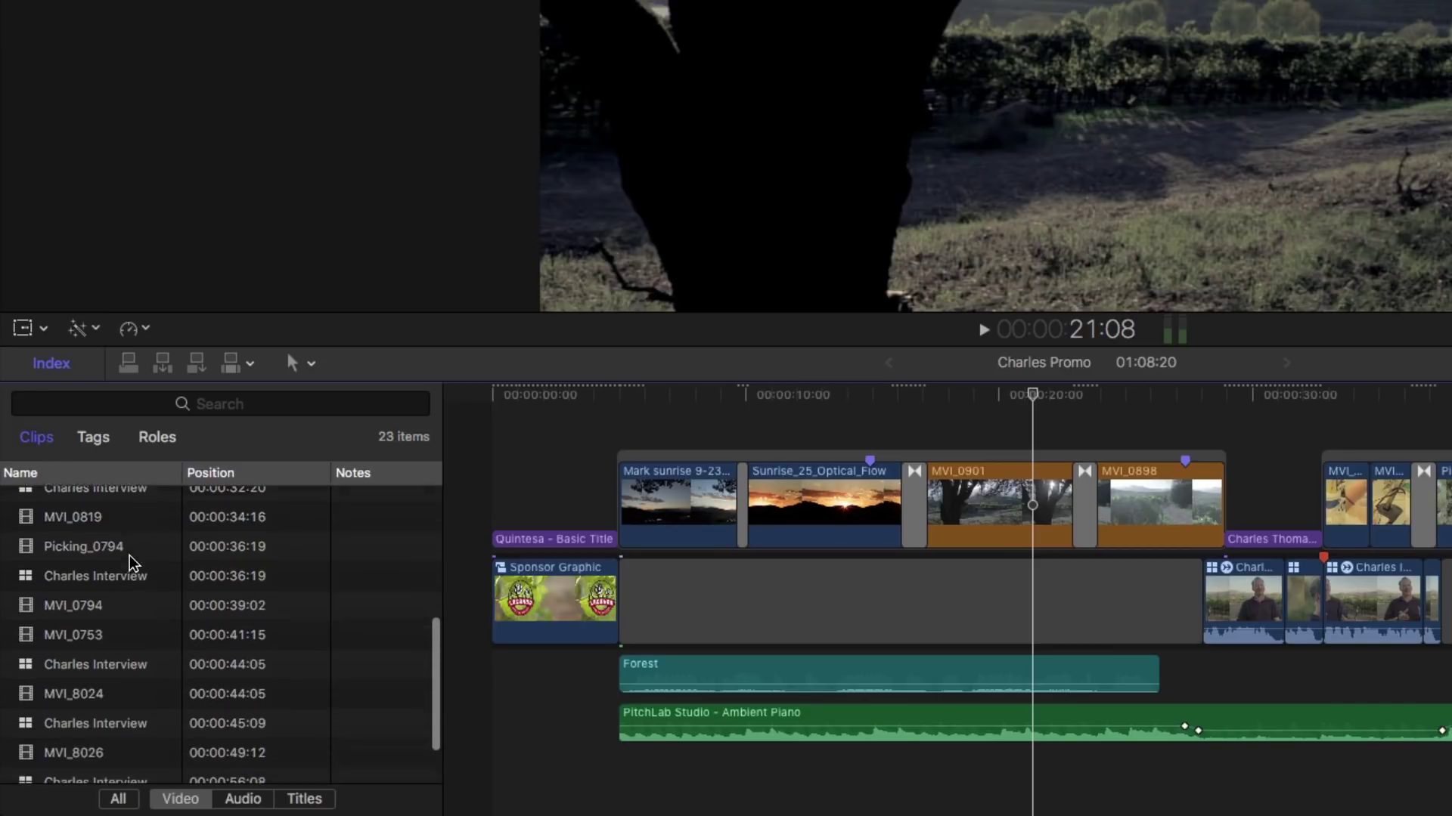
pyautogui.scroll(-2, 132, 563)
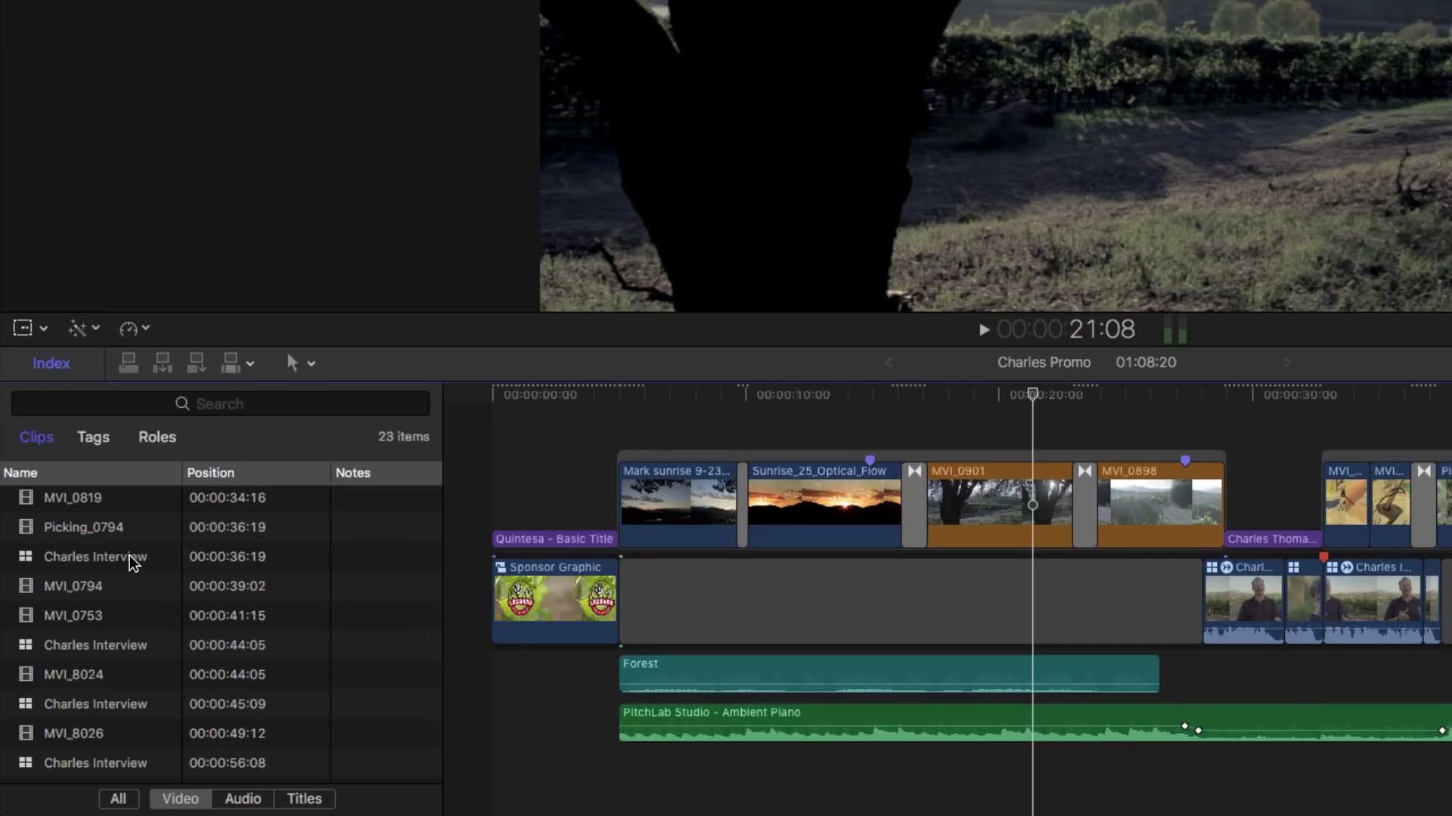
pyautogui.click(43, 405)
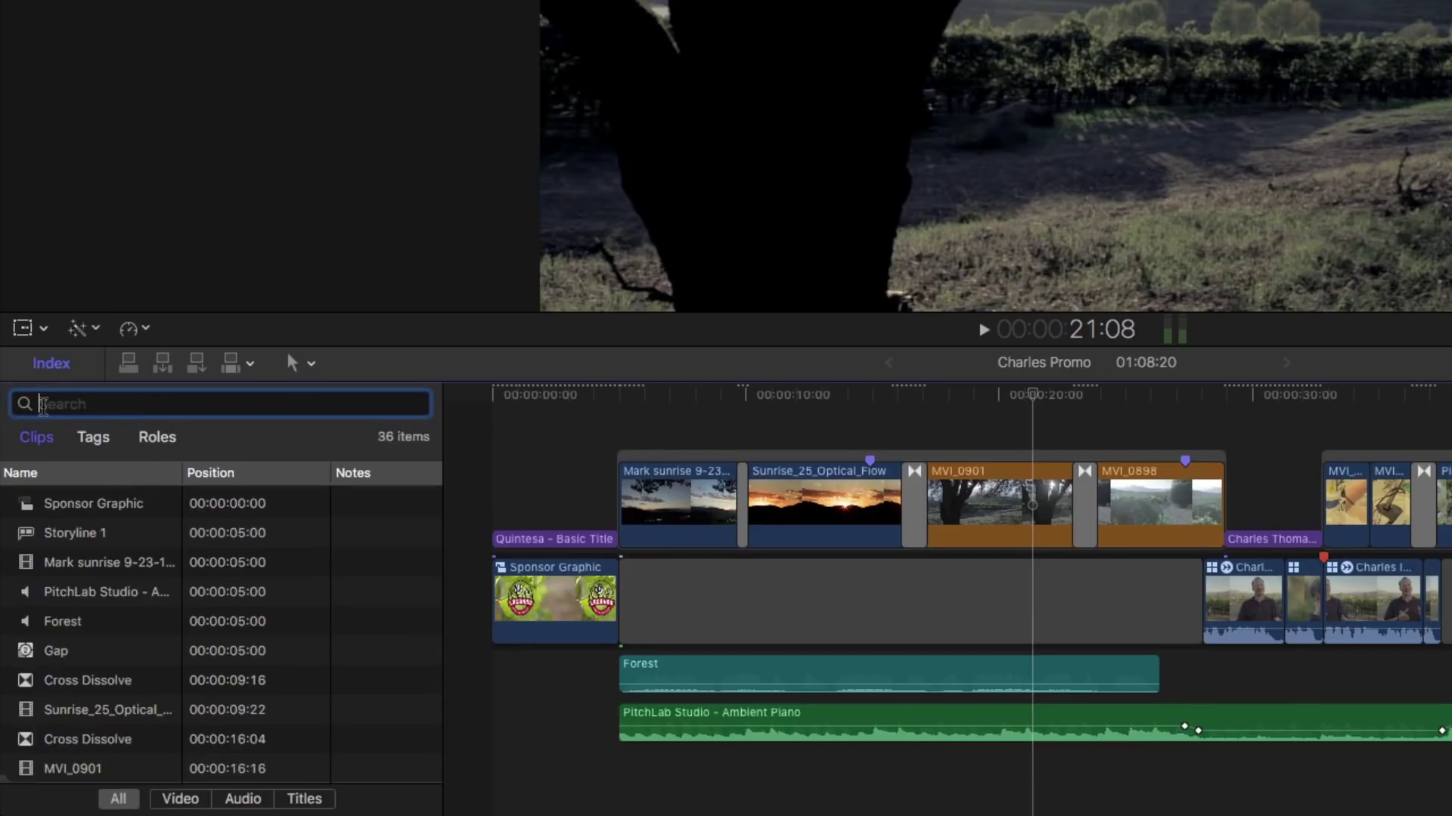
pyautogui.write('cross')
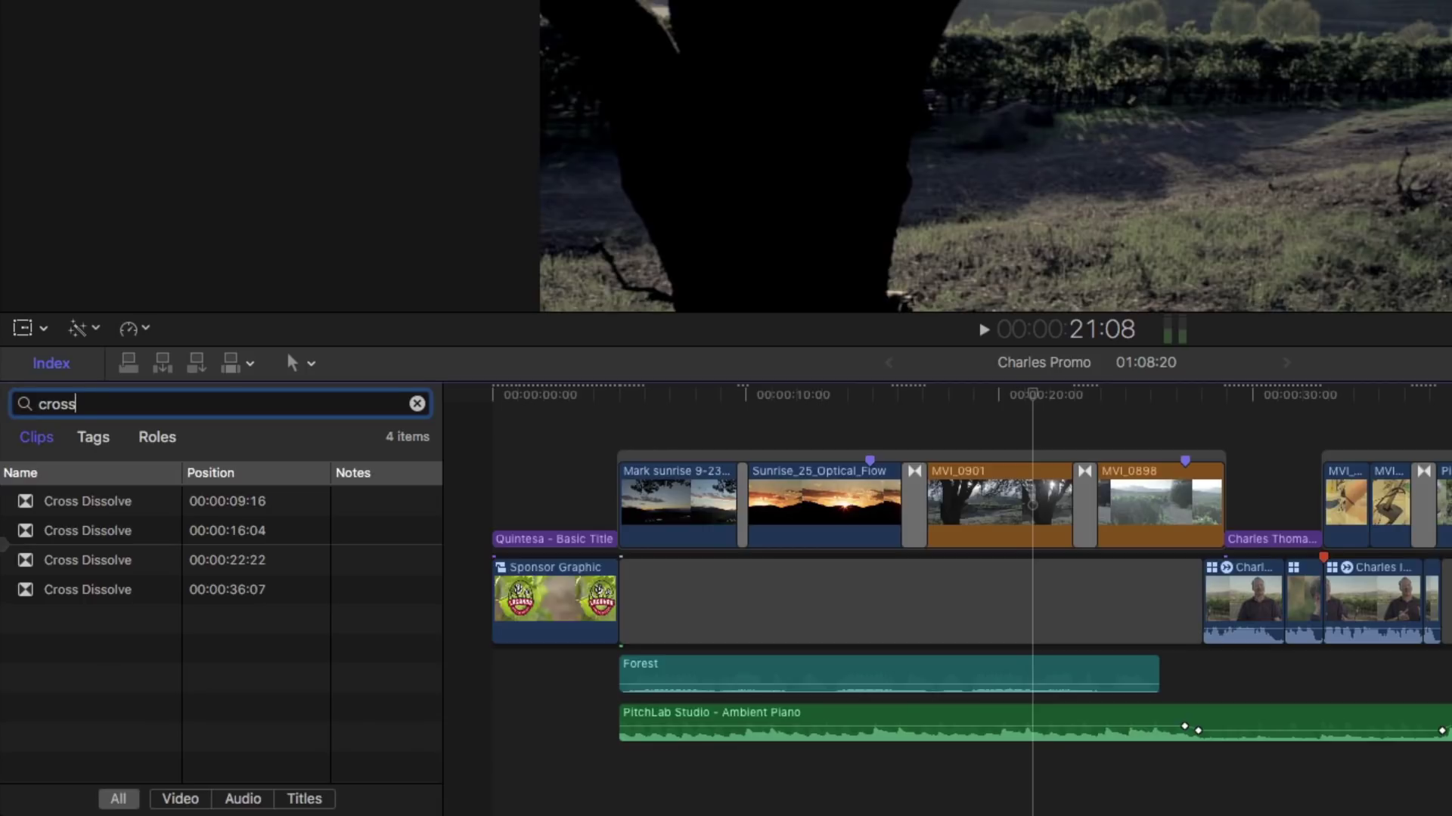
# Step: Select all four Cross Dissolves at 09:16, 16:04, 22:22 and 36:07
pyautogui.click(83, 511)
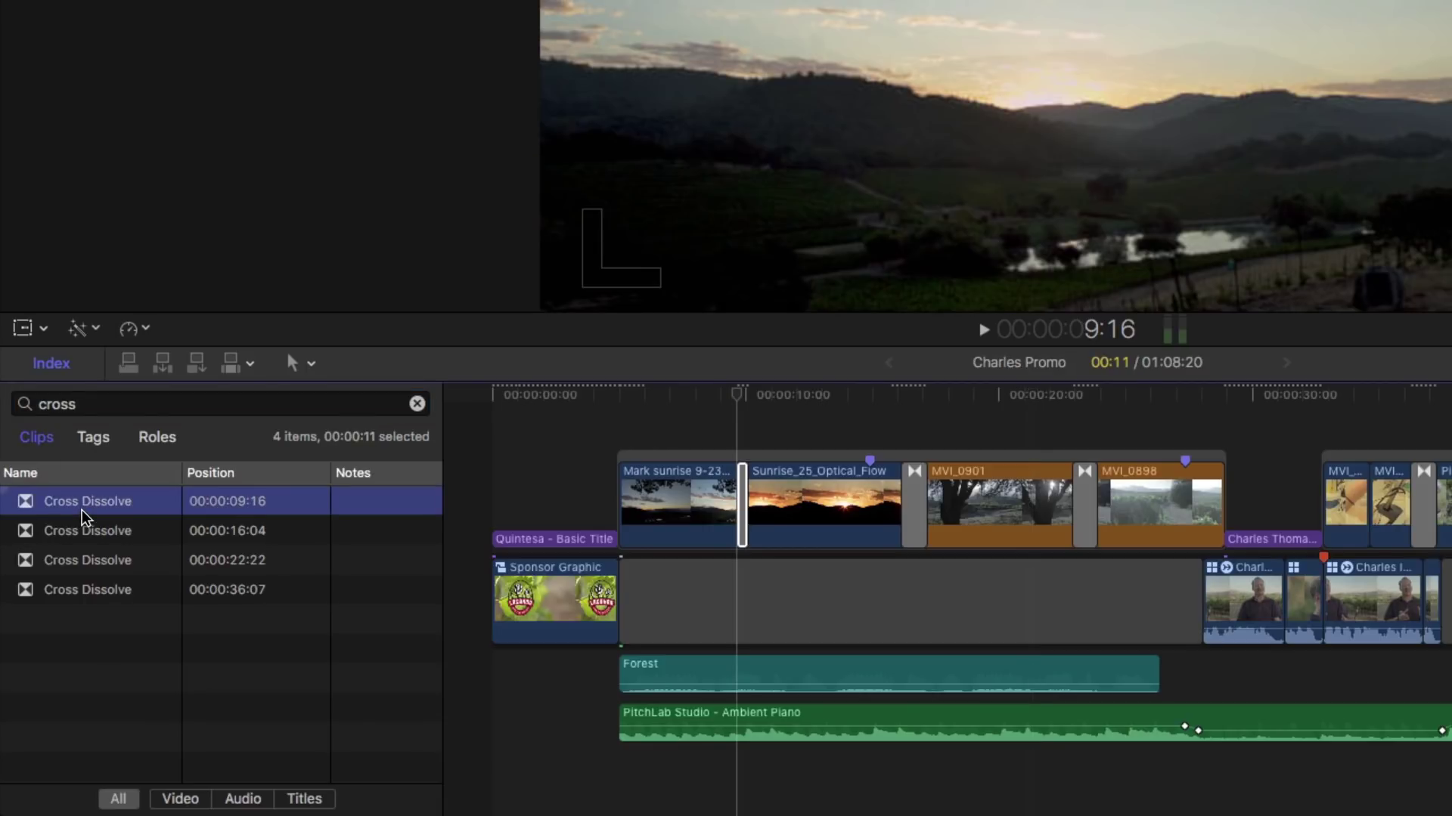
pyautogui.keyDown('super'); pyautogui.click(79, 533); pyautogui.keyUp('super')
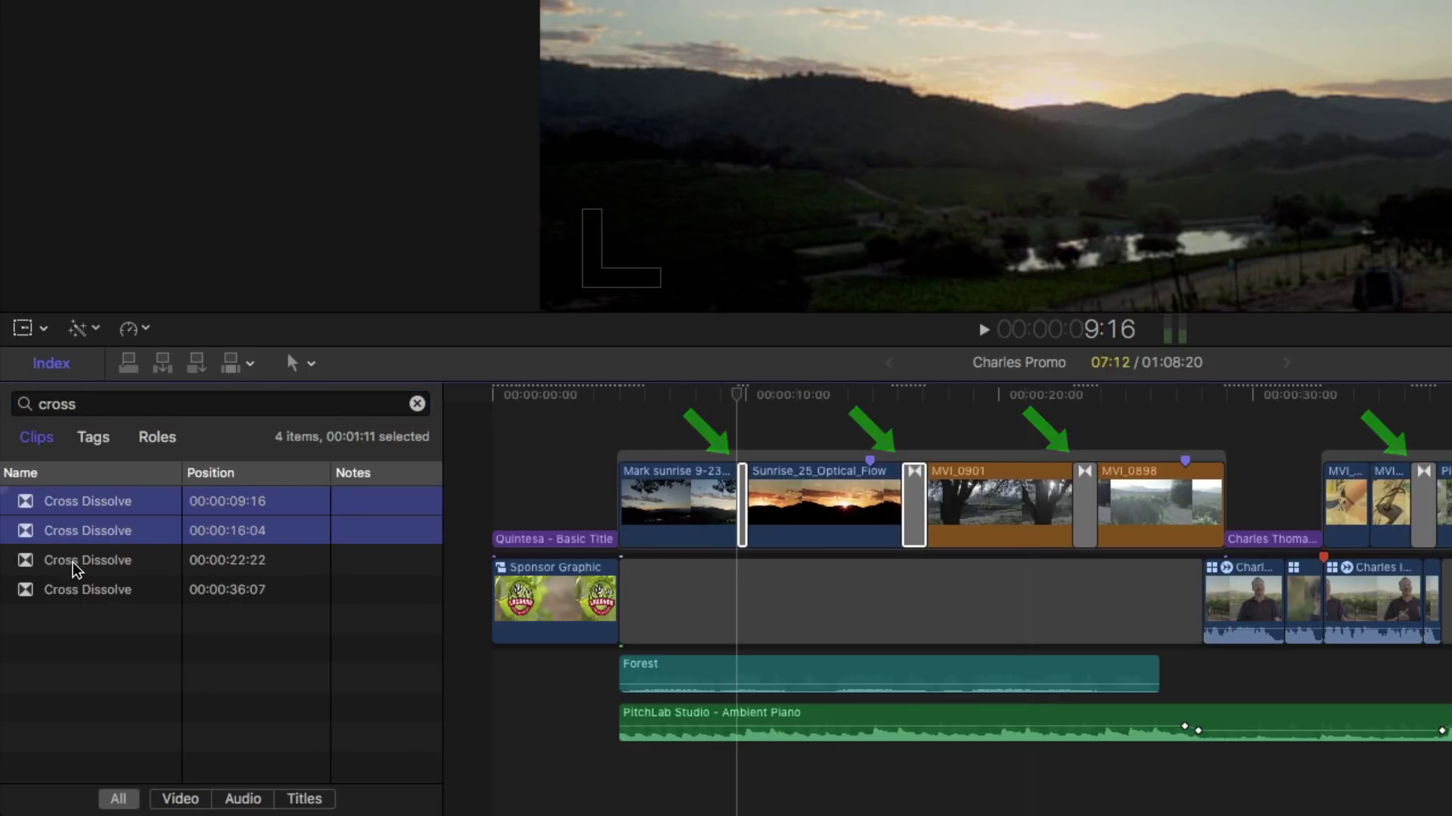
pyautogui.keyDown('super'); pyautogui.click(72, 559); pyautogui.keyUp('super')
pyautogui.keyDown('super'); pyautogui.click(71, 589); pyautogui.keyUp('super')
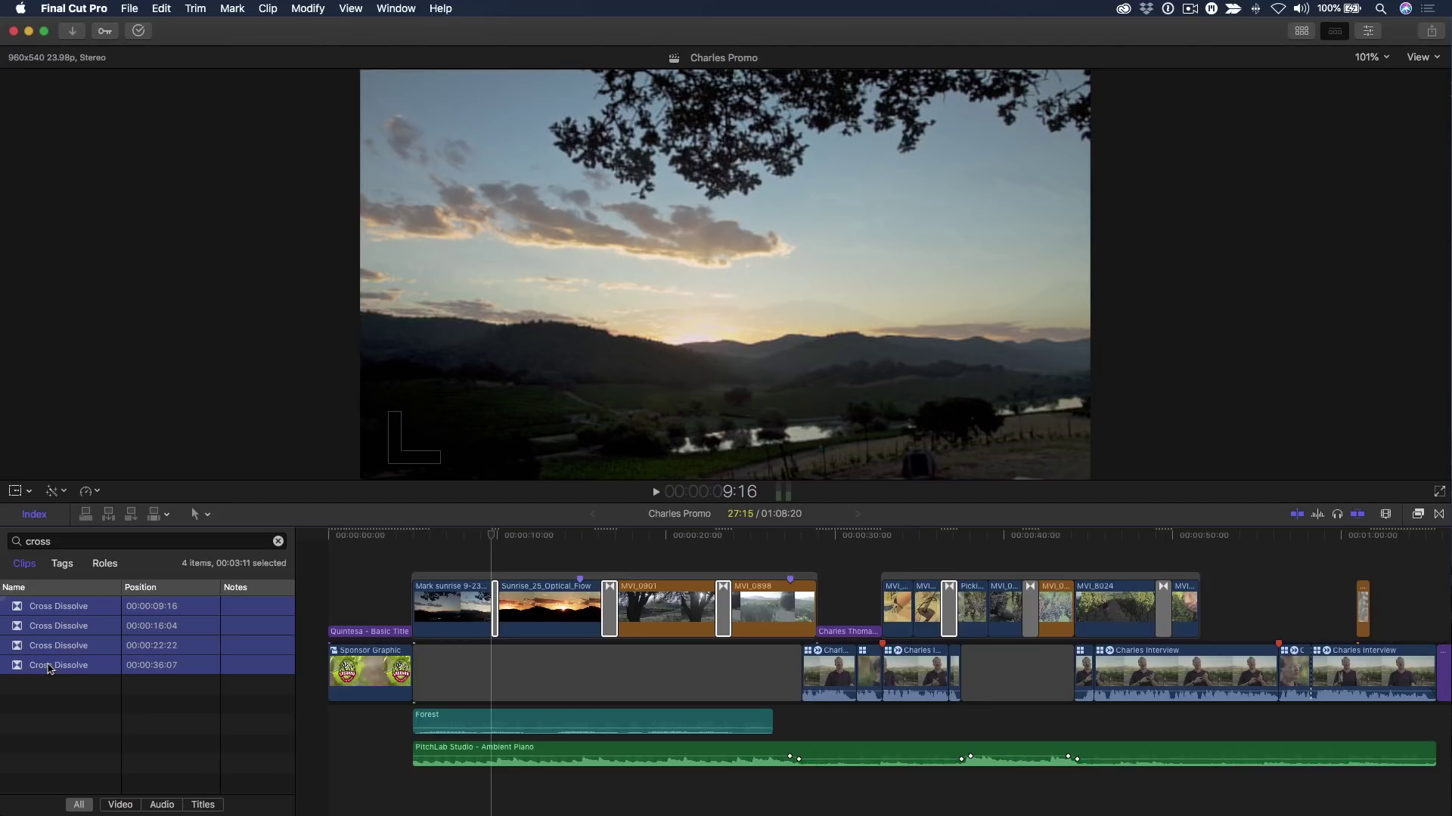
# Step: Swap the four selected Cross Dissolves for Fade To Color transitions, then deselect them
pyautogui.press('super+2')
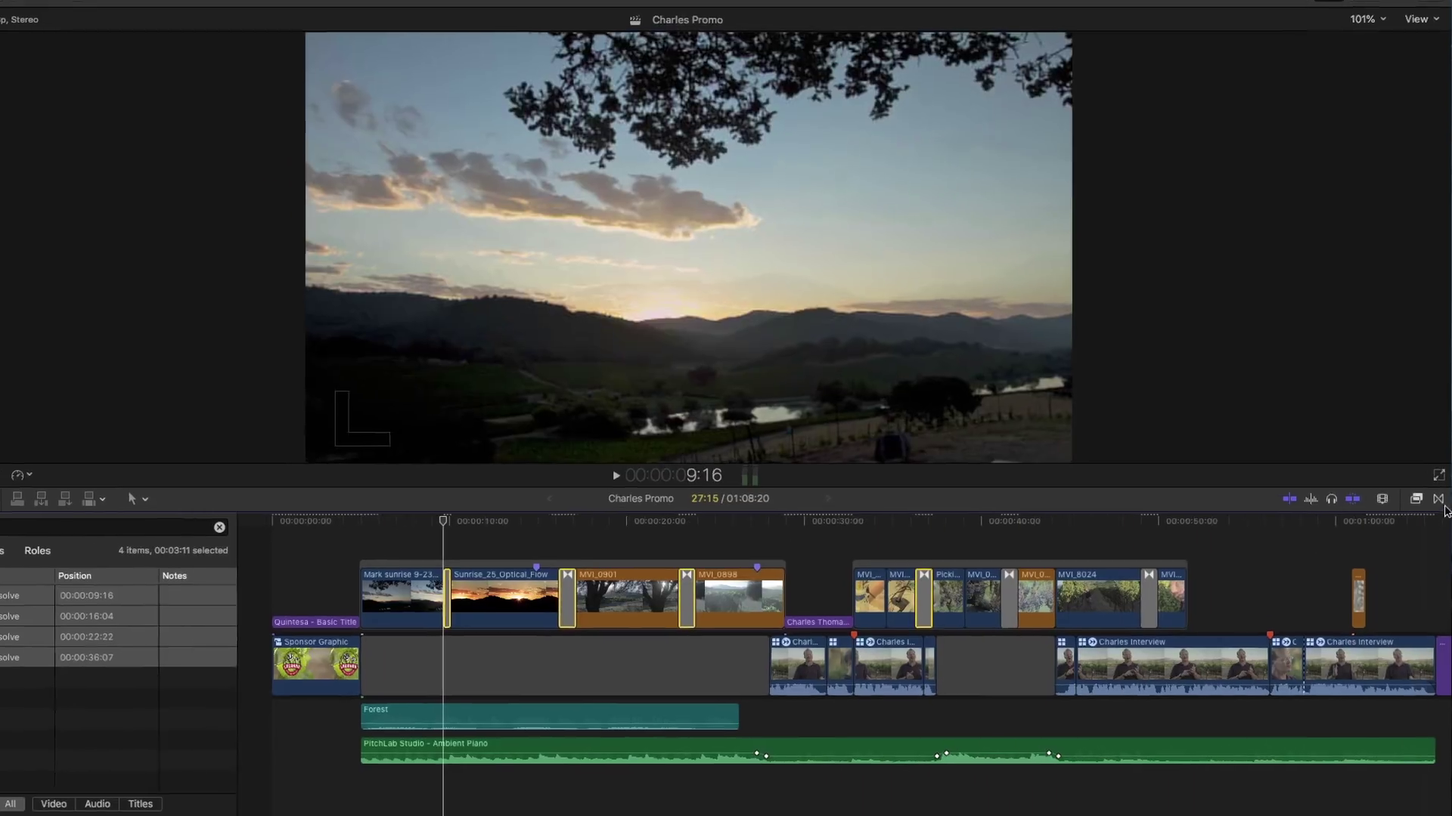
pyautogui.click(1439, 514)
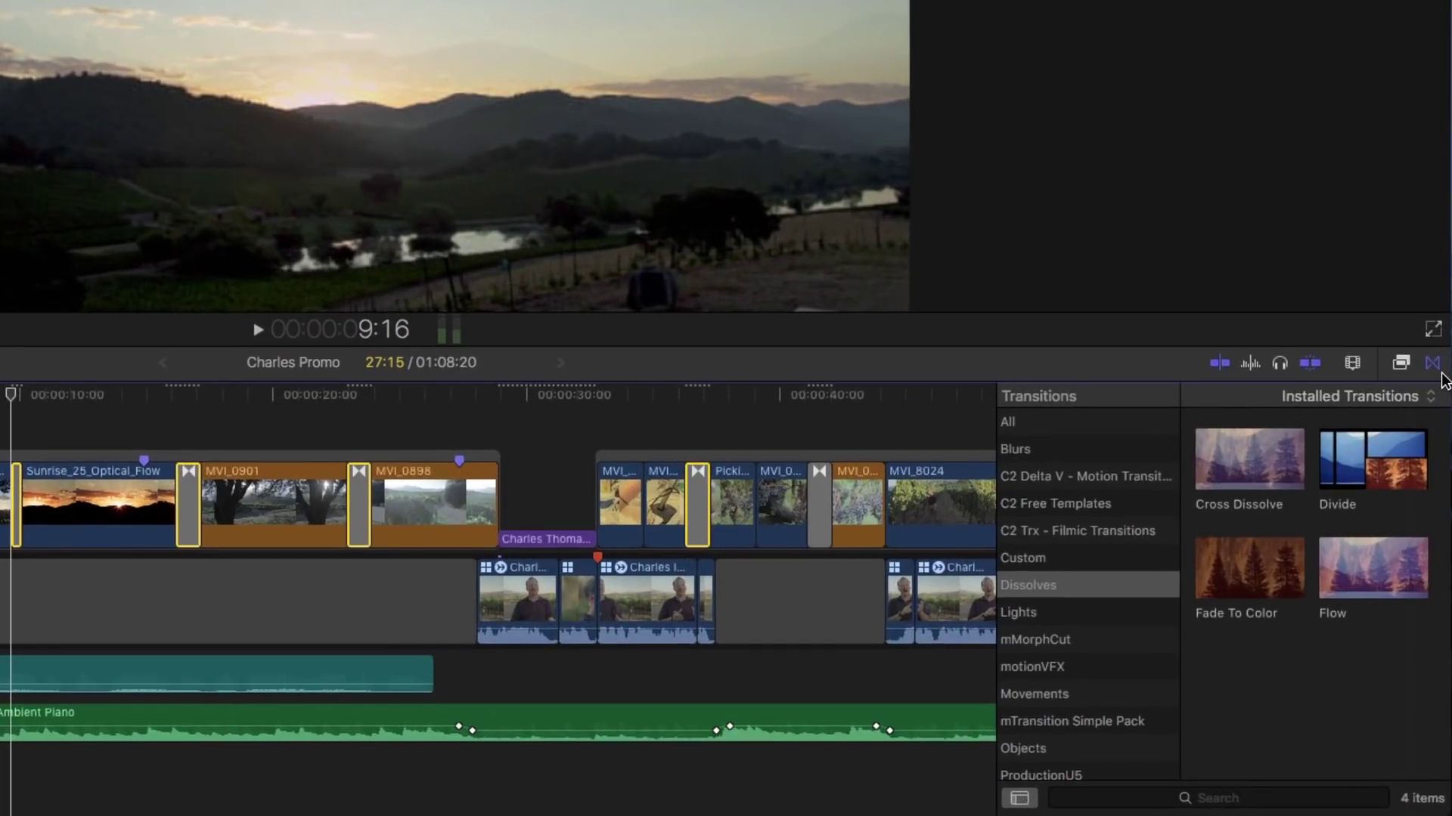
pyautogui.click(1253, 578)
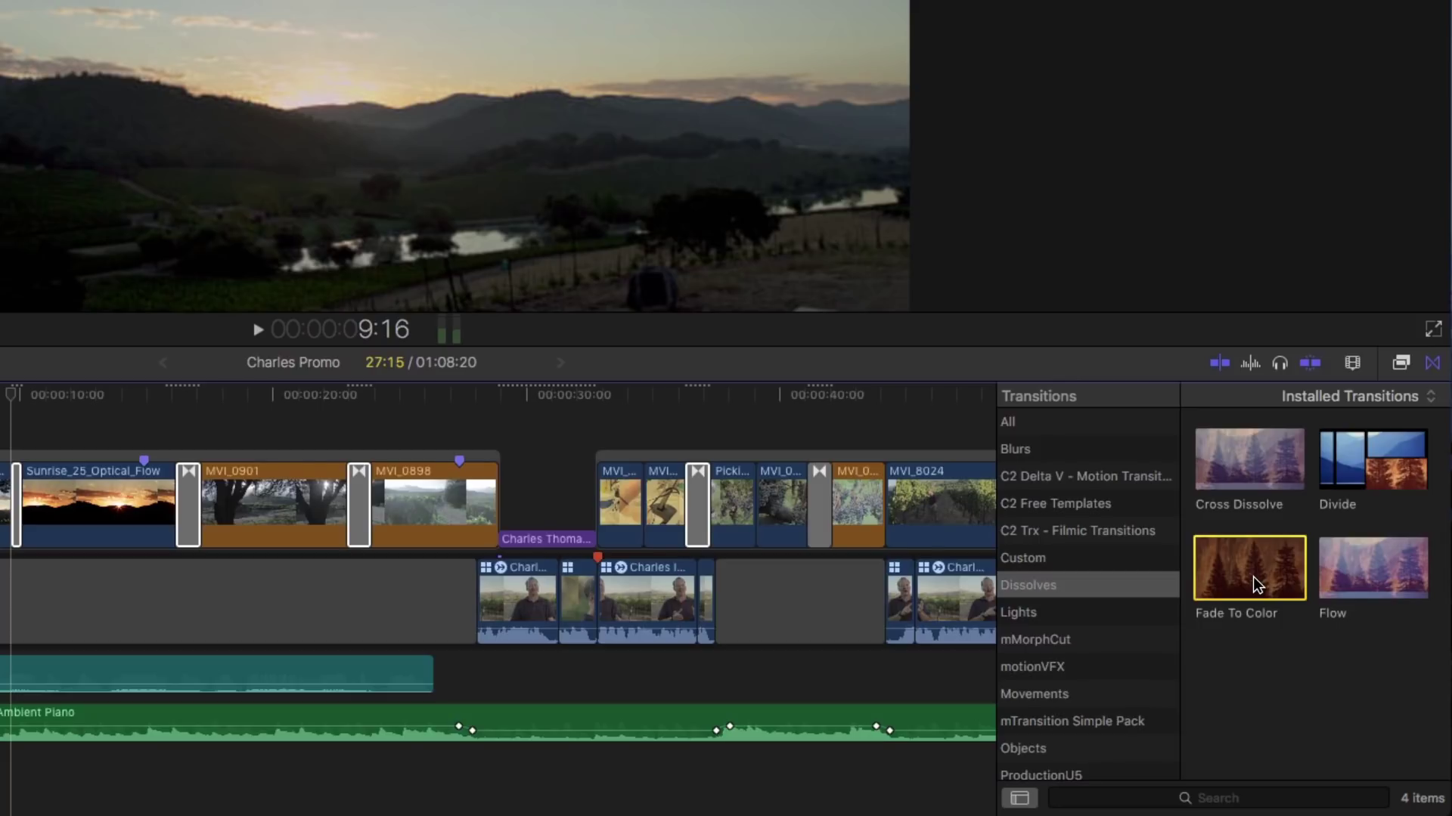
pyautogui.press('super+2')
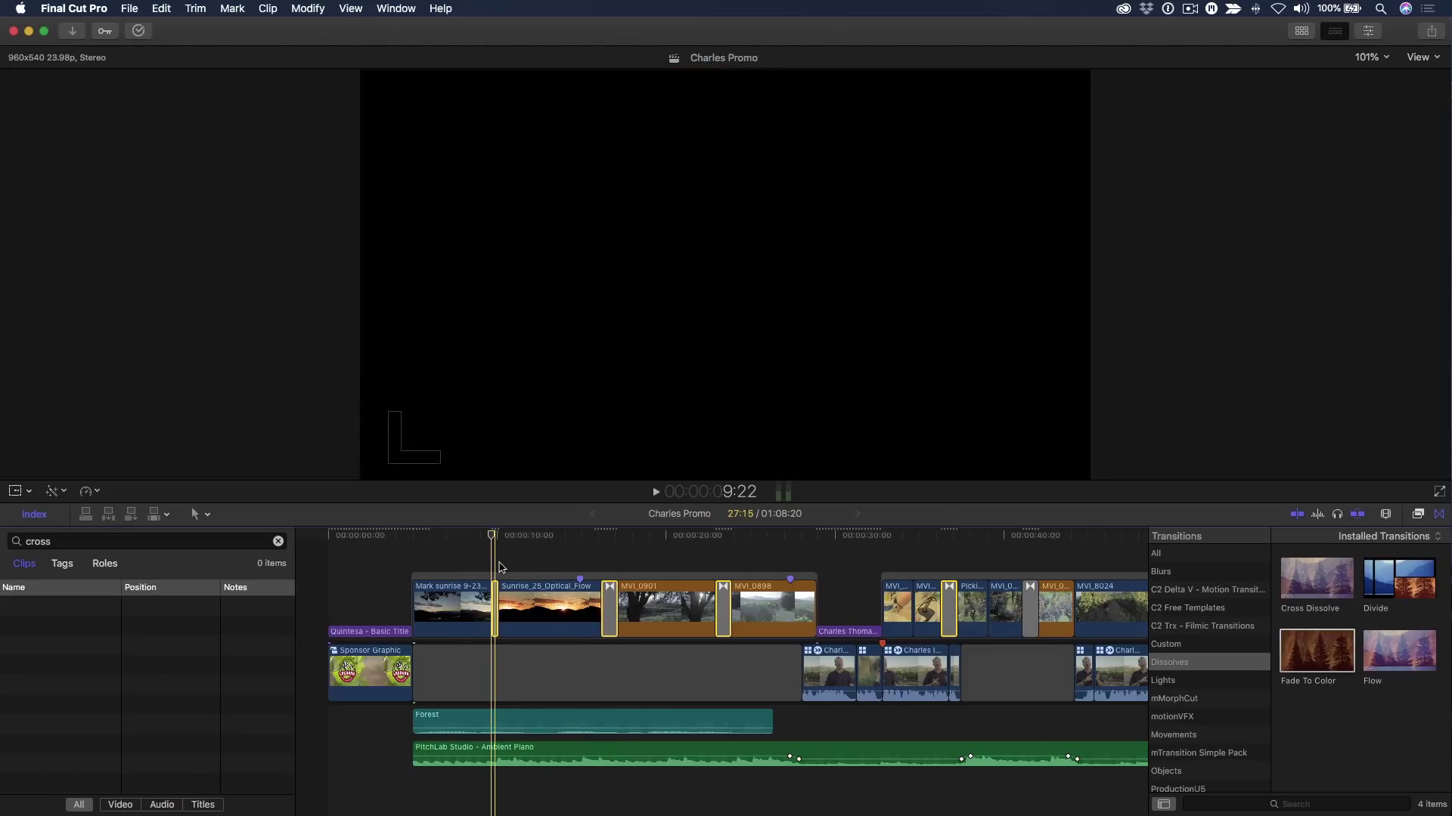
pyautogui.press('super+shift+a')
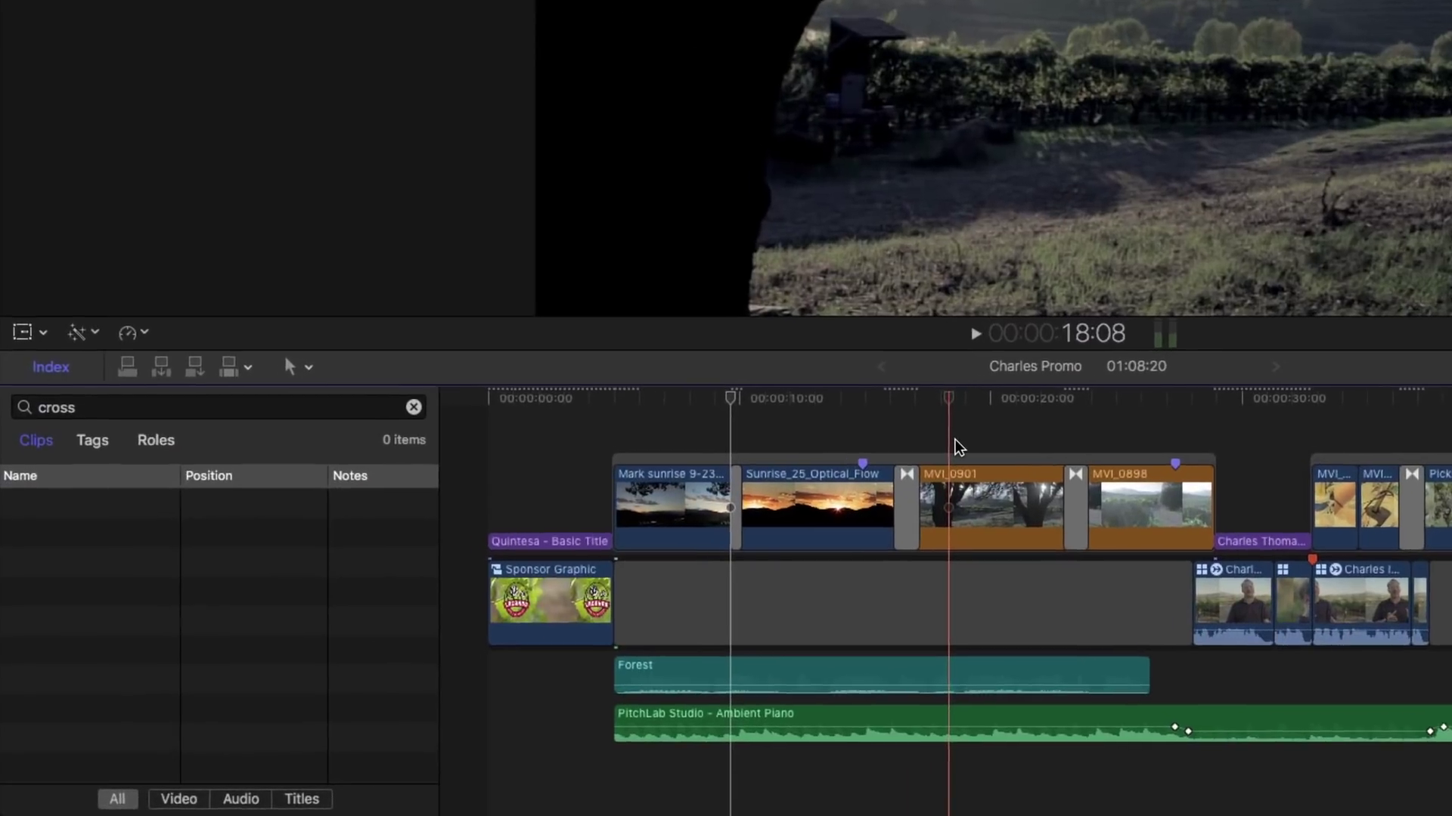
# Step: With the playhead at 18:08, filter the index's Tags list to keywords matching 'vine'
pyautogui.click(642, 568)
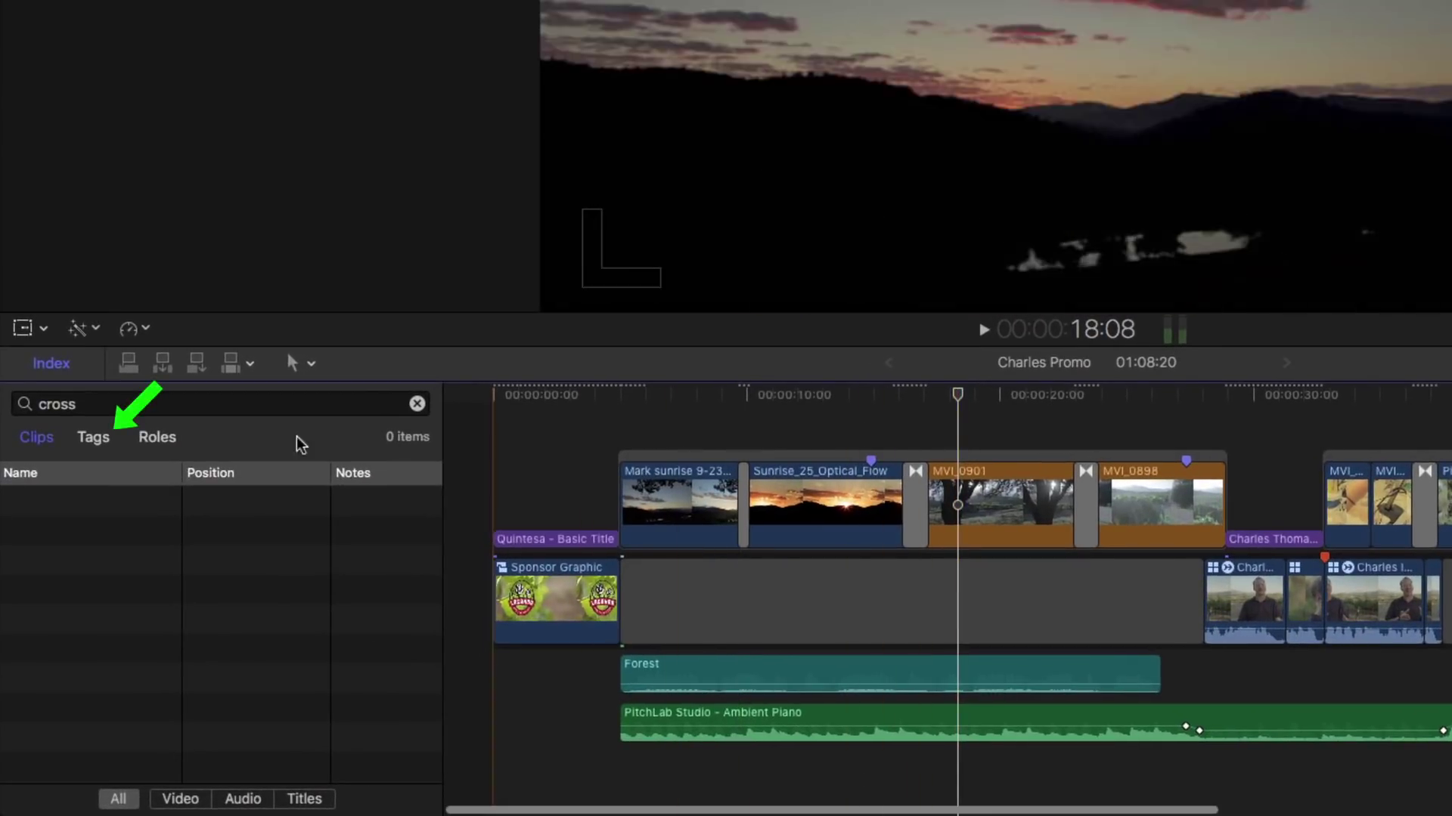
pyautogui.click(106, 445)
pyautogui.click(416, 403)
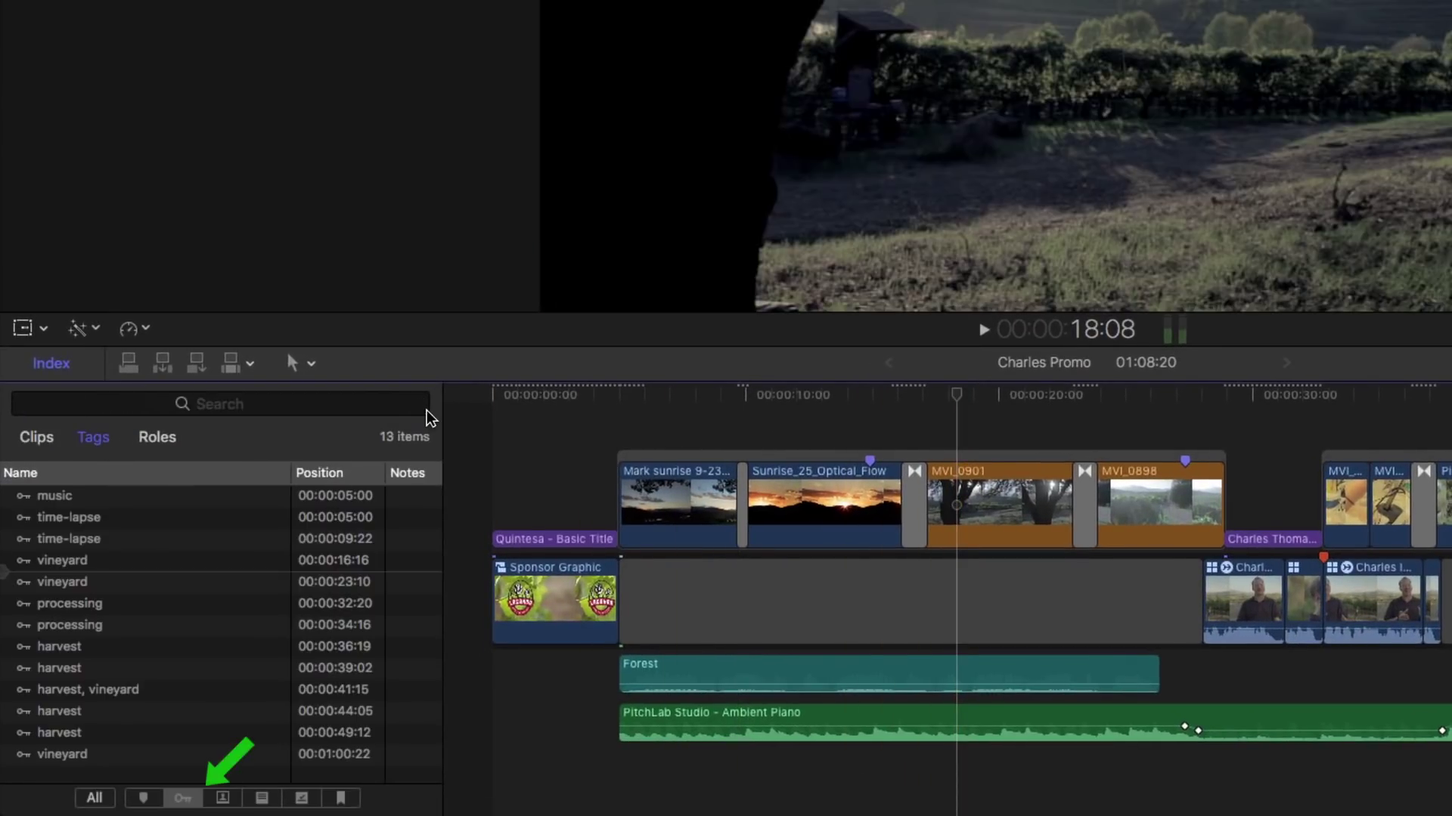
pyautogui.click(184, 797)
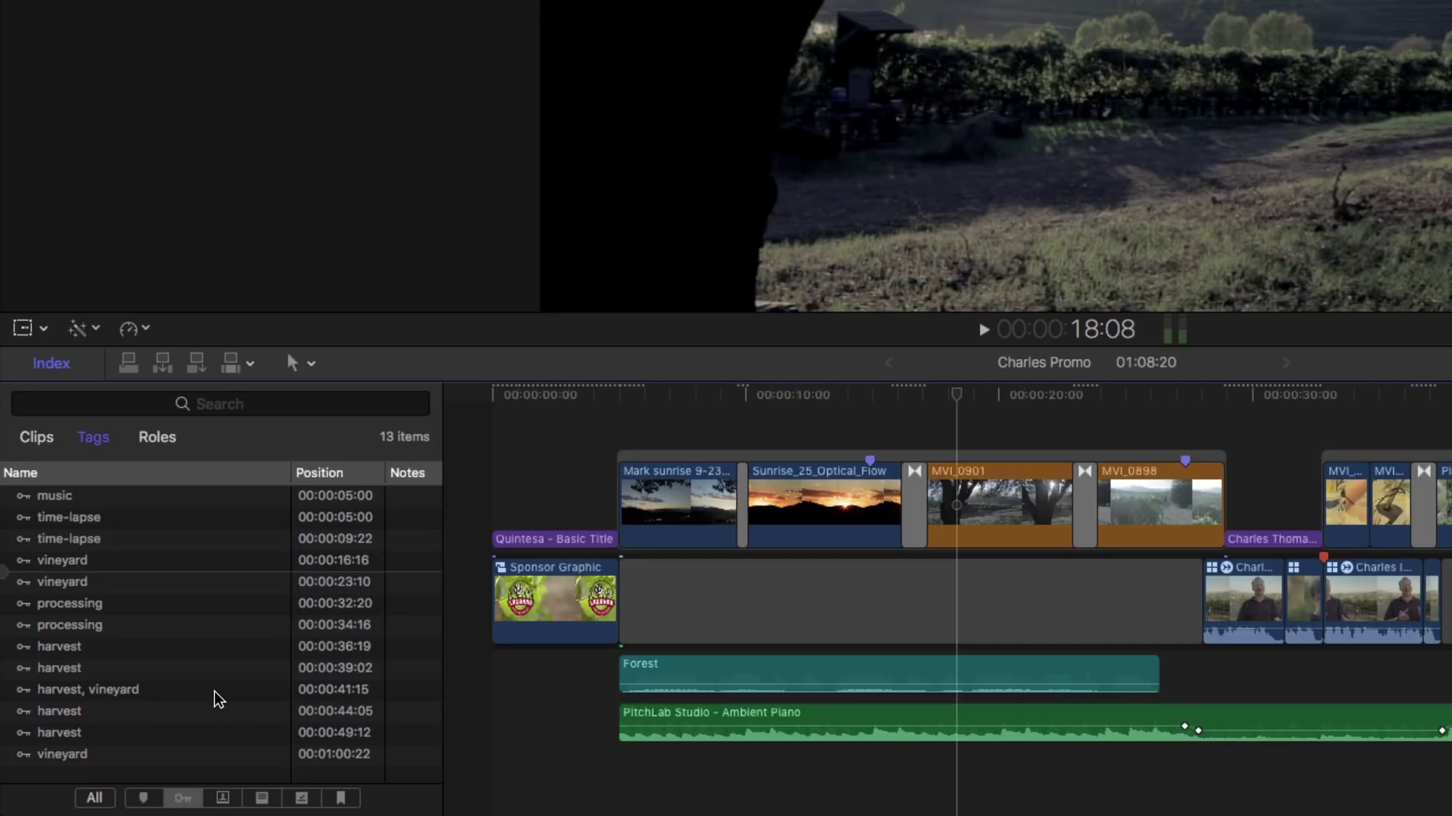
pyautogui.click(130, 407)
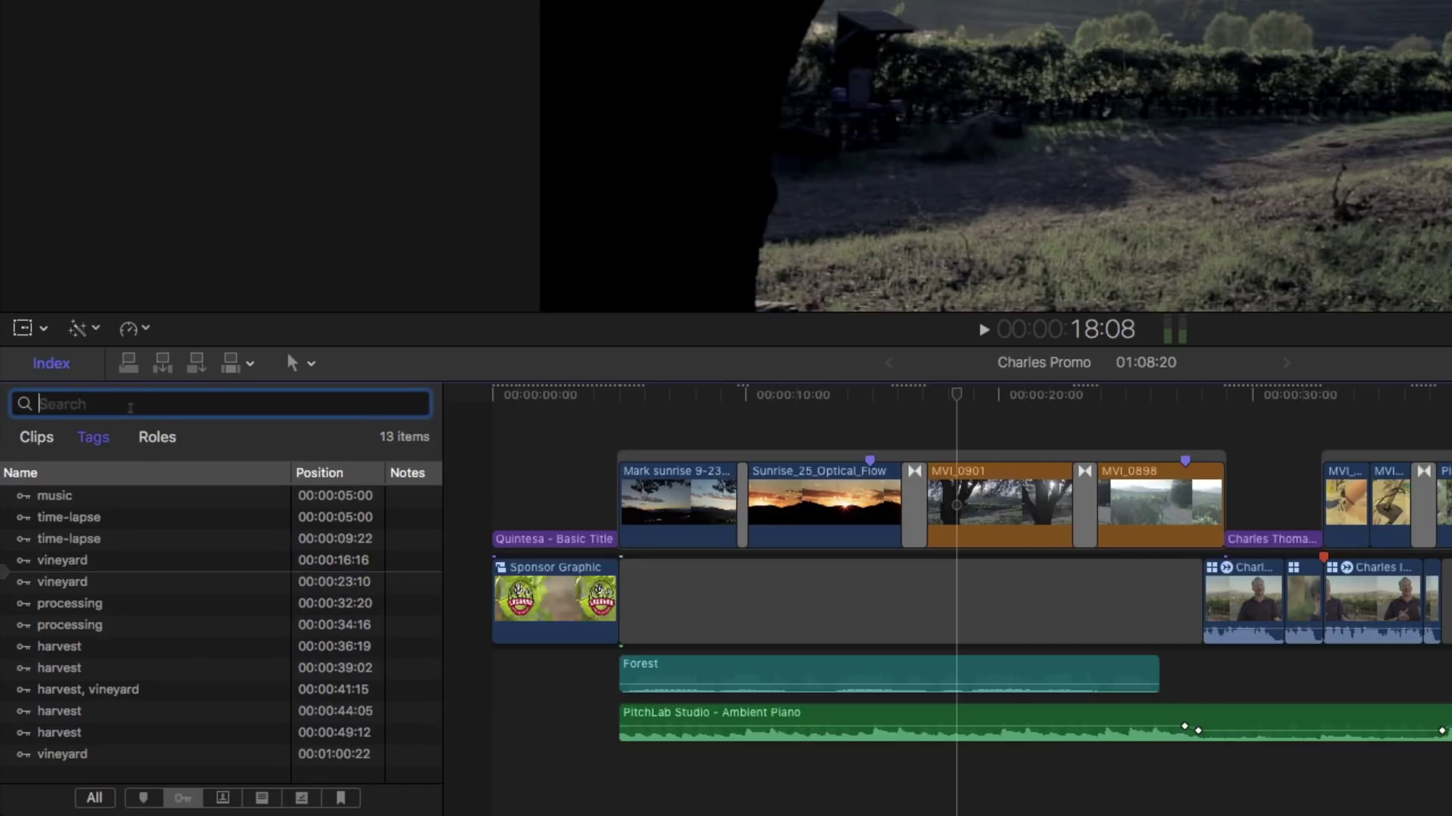
pyautogui.write('vi')
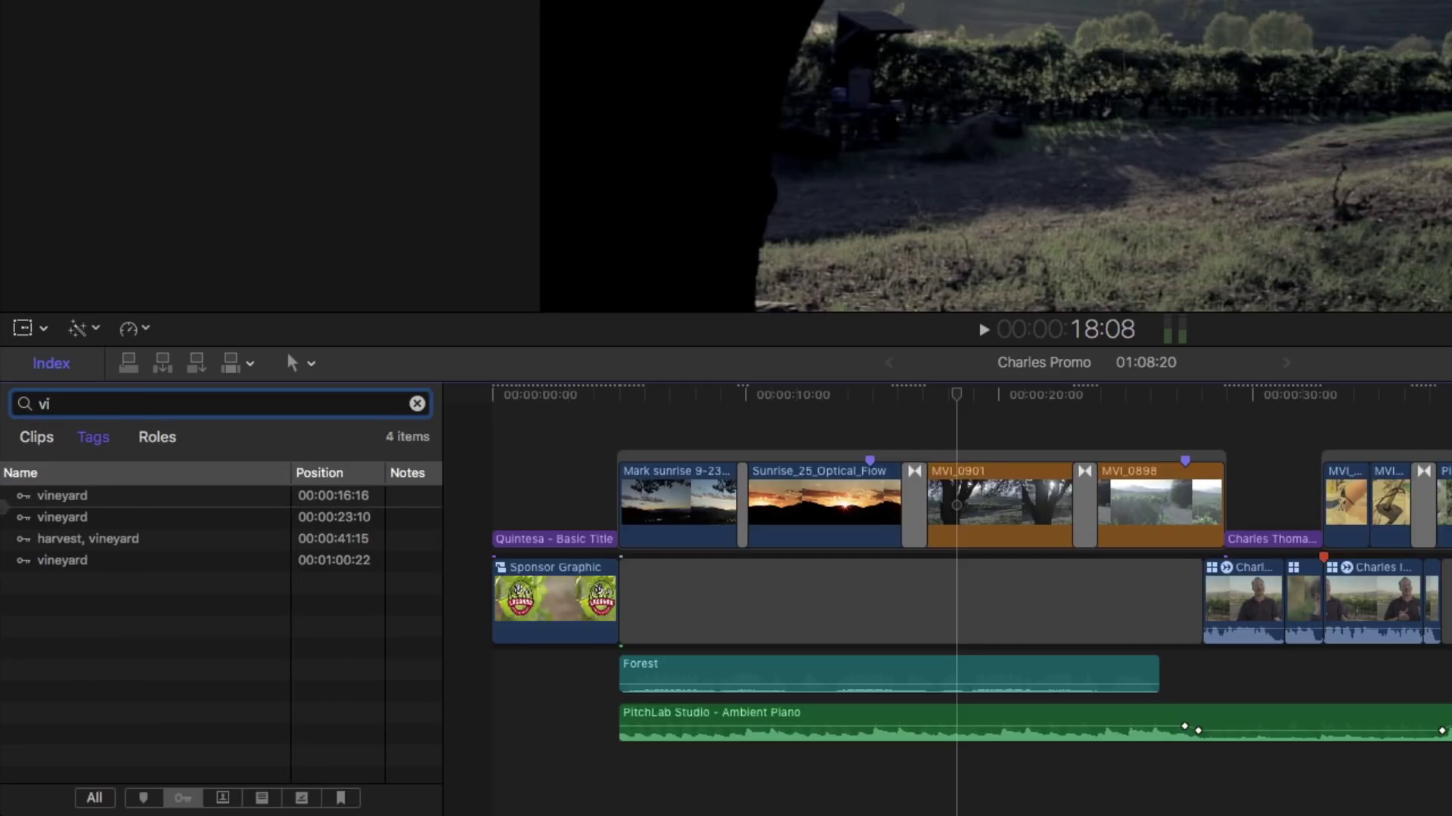
pyautogui.write('ne')
# Step: Select all four vineyard keyword tags, then switch the index to Roles
pyautogui.click(109, 504)
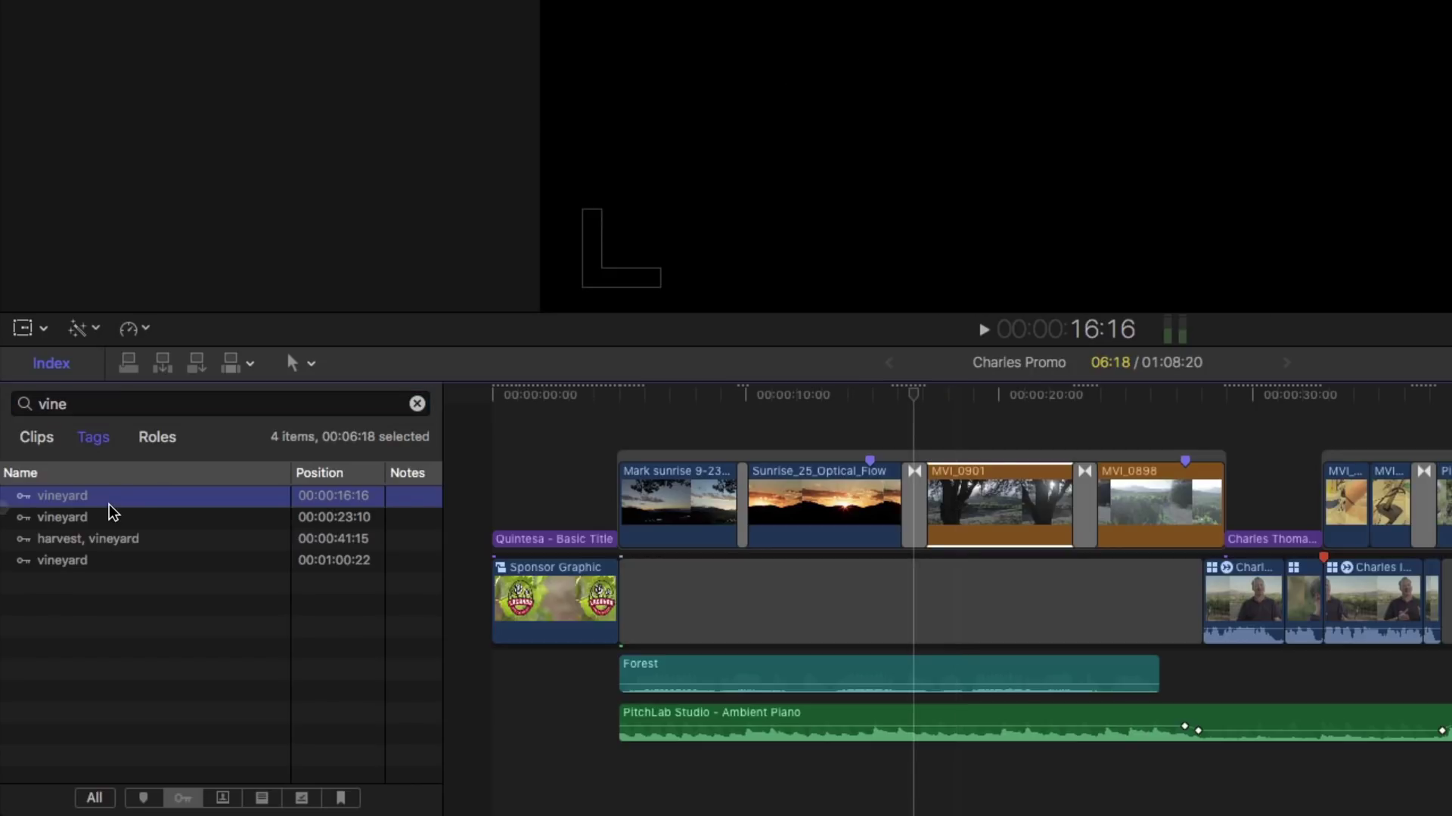
pyautogui.keyDown('shift'); pyautogui.click(106, 522); pyautogui.keyUp('shift')
pyautogui.keyDown('shift'); pyautogui.click(100, 538); pyautogui.keyUp('shift')
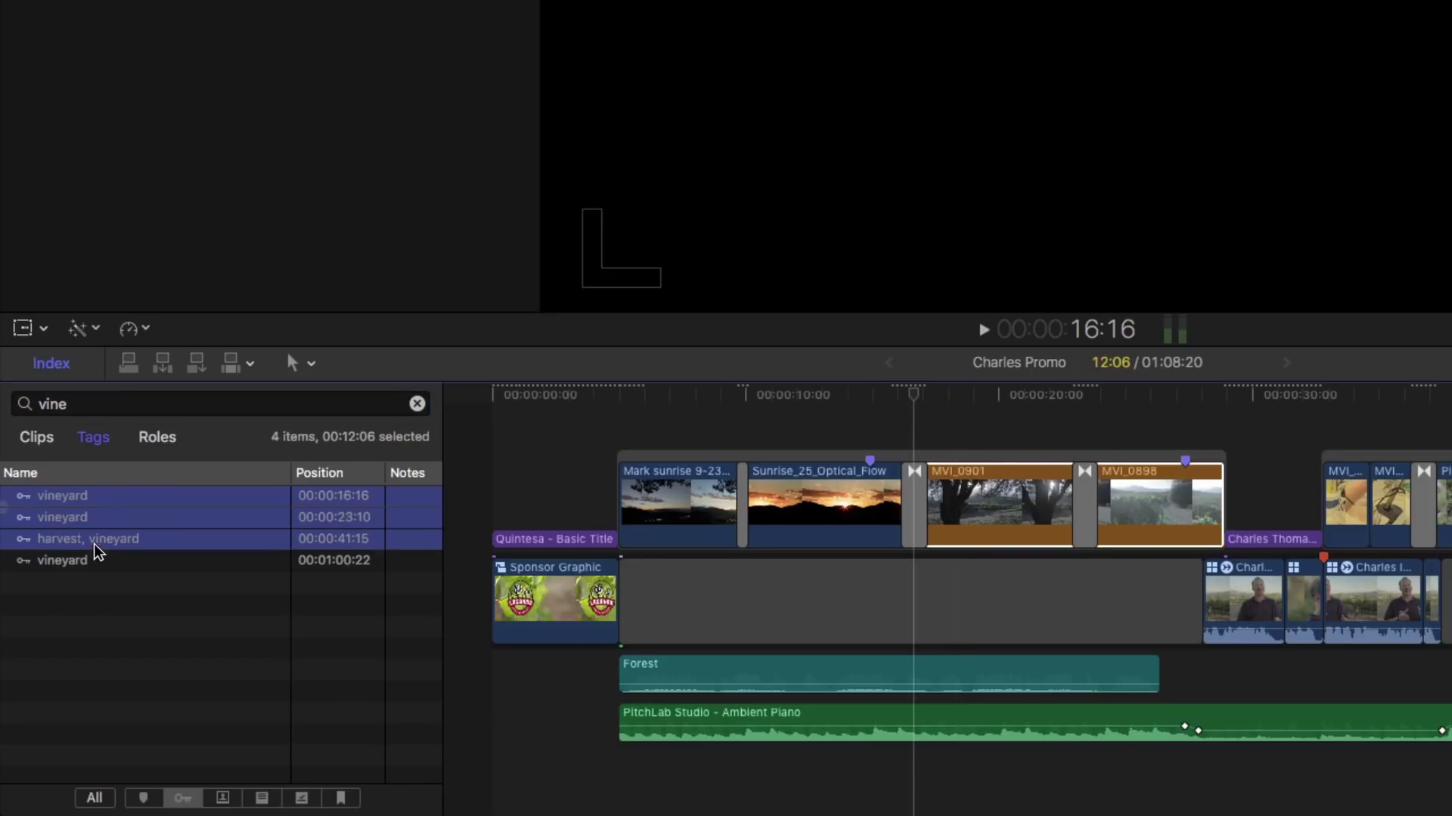
pyautogui.keyDown('shift'); pyautogui.click(88, 567); pyautogui.keyUp('shift')
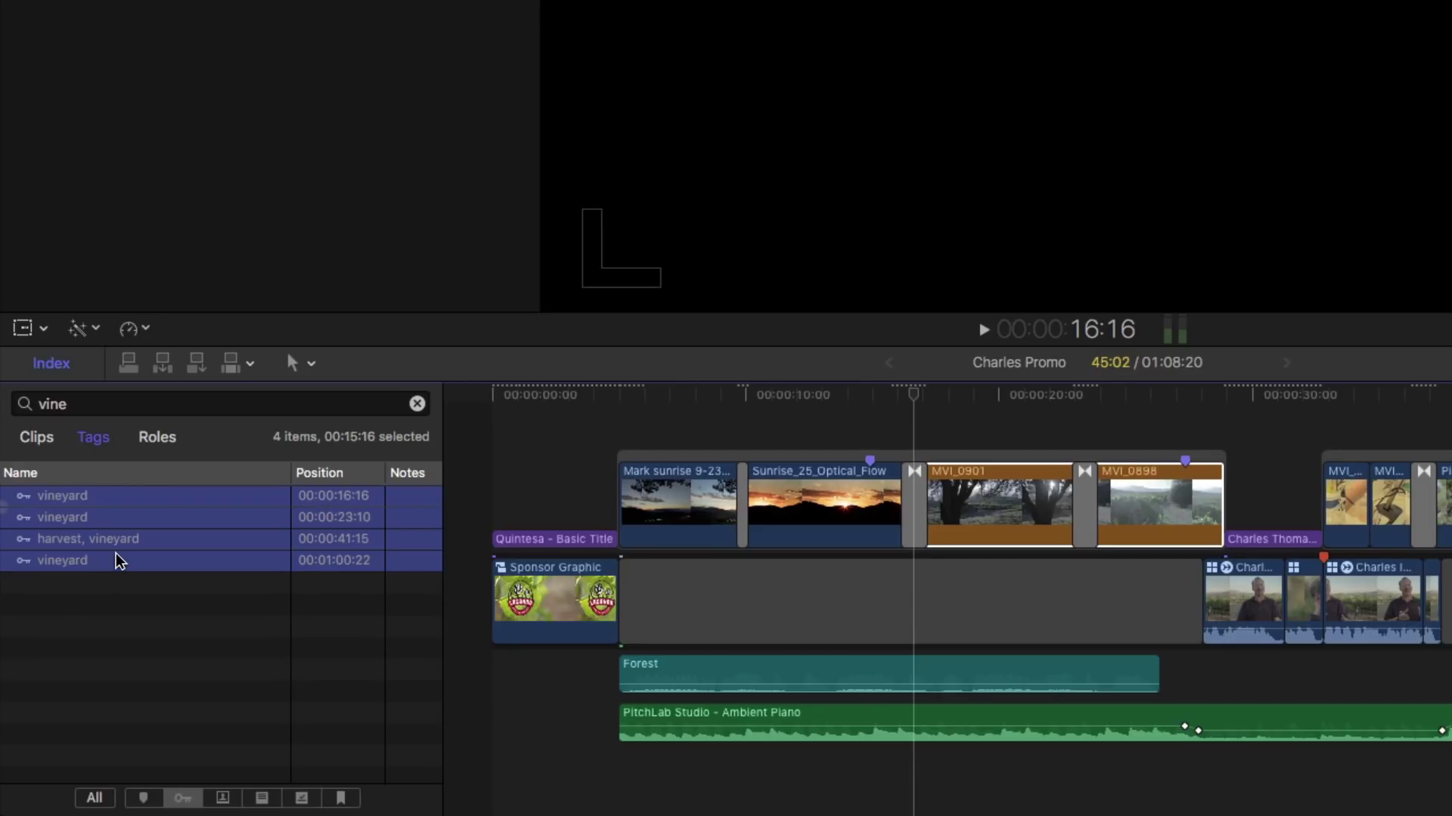
pyautogui.click(158, 449)
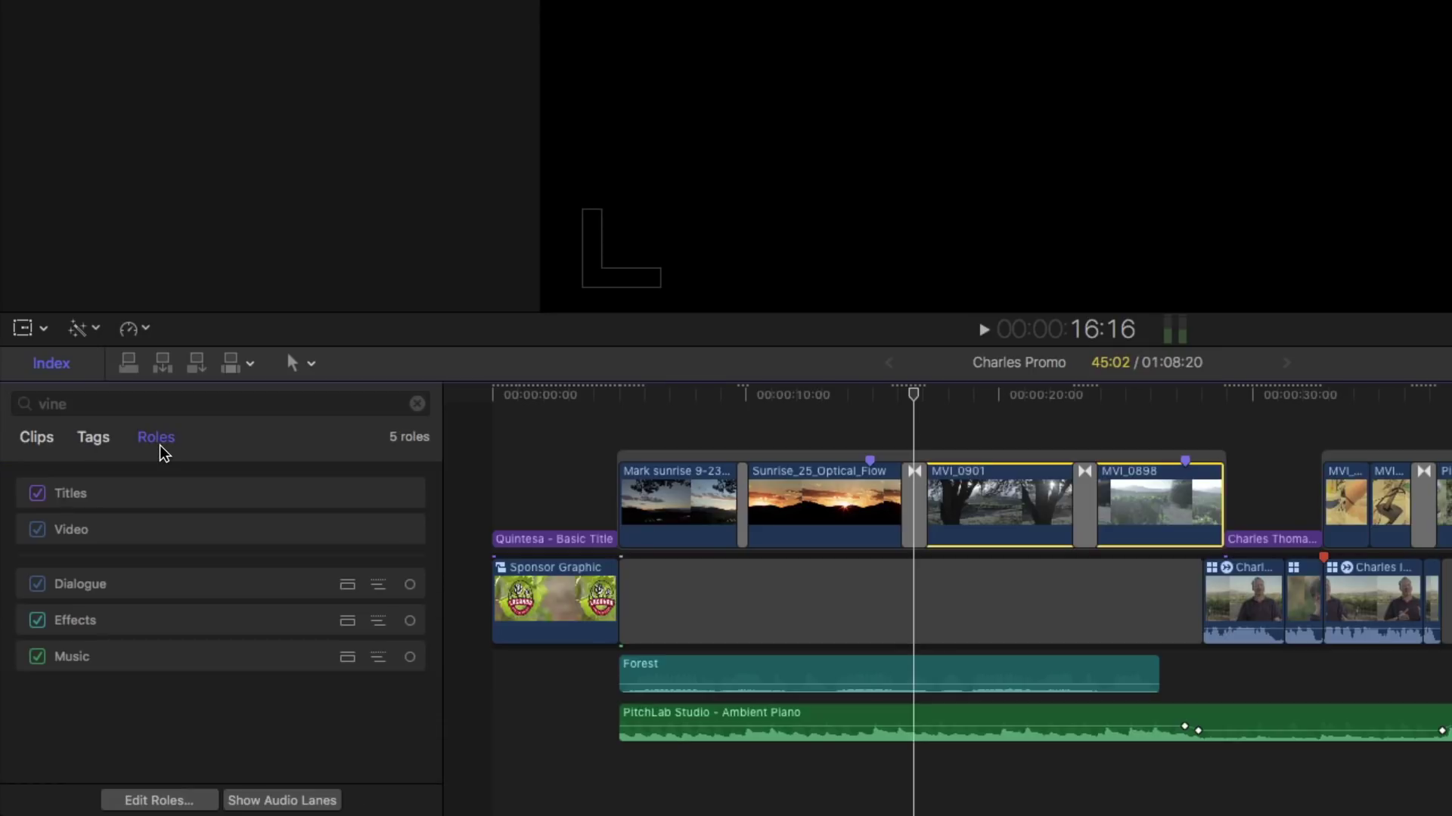
# Step: Create and apply a new video role named 'Client Selects'
pyautogui.click(157, 800)
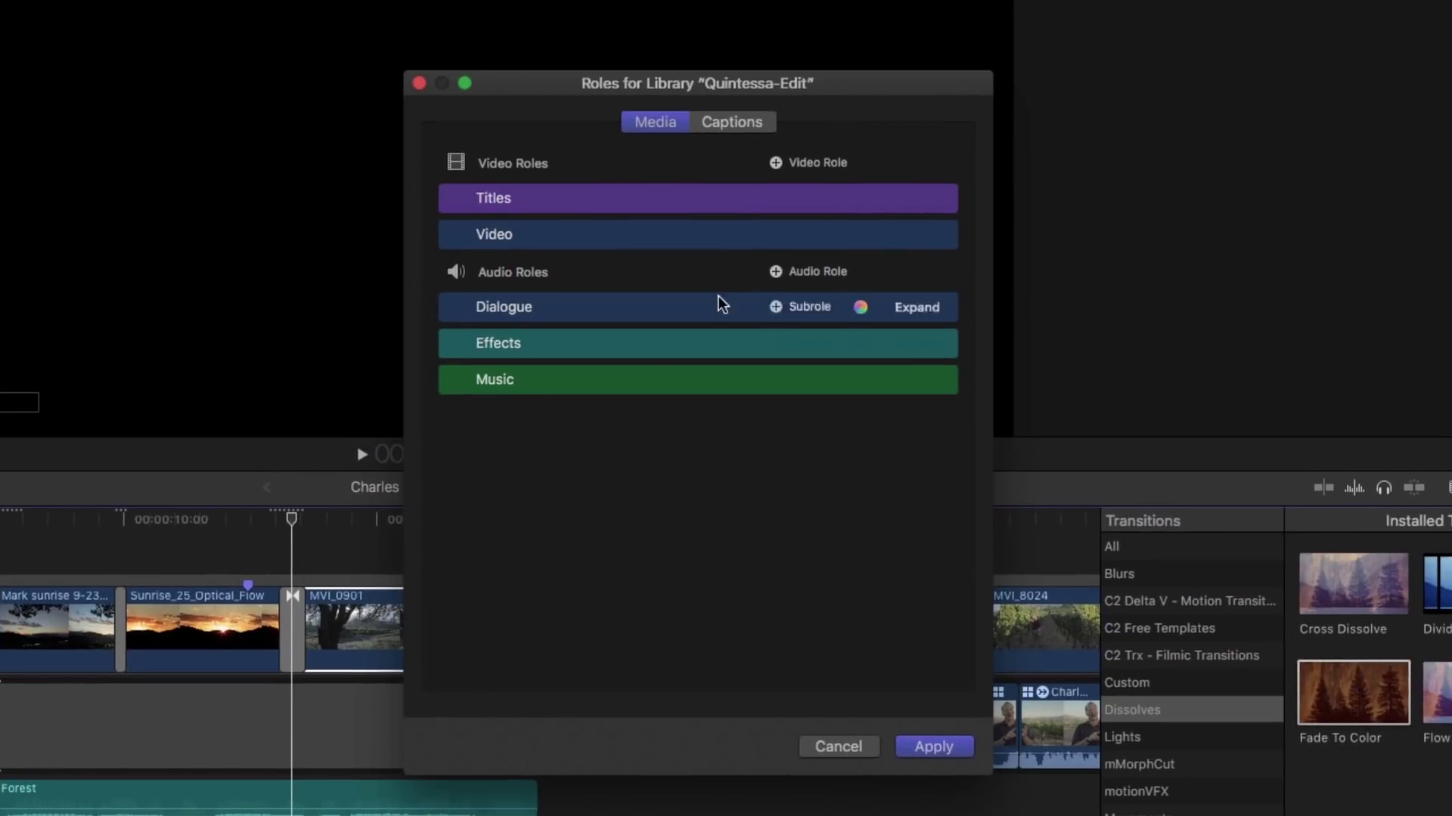
pyautogui.click(777, 164)
pyautogui.write('Client Selects')
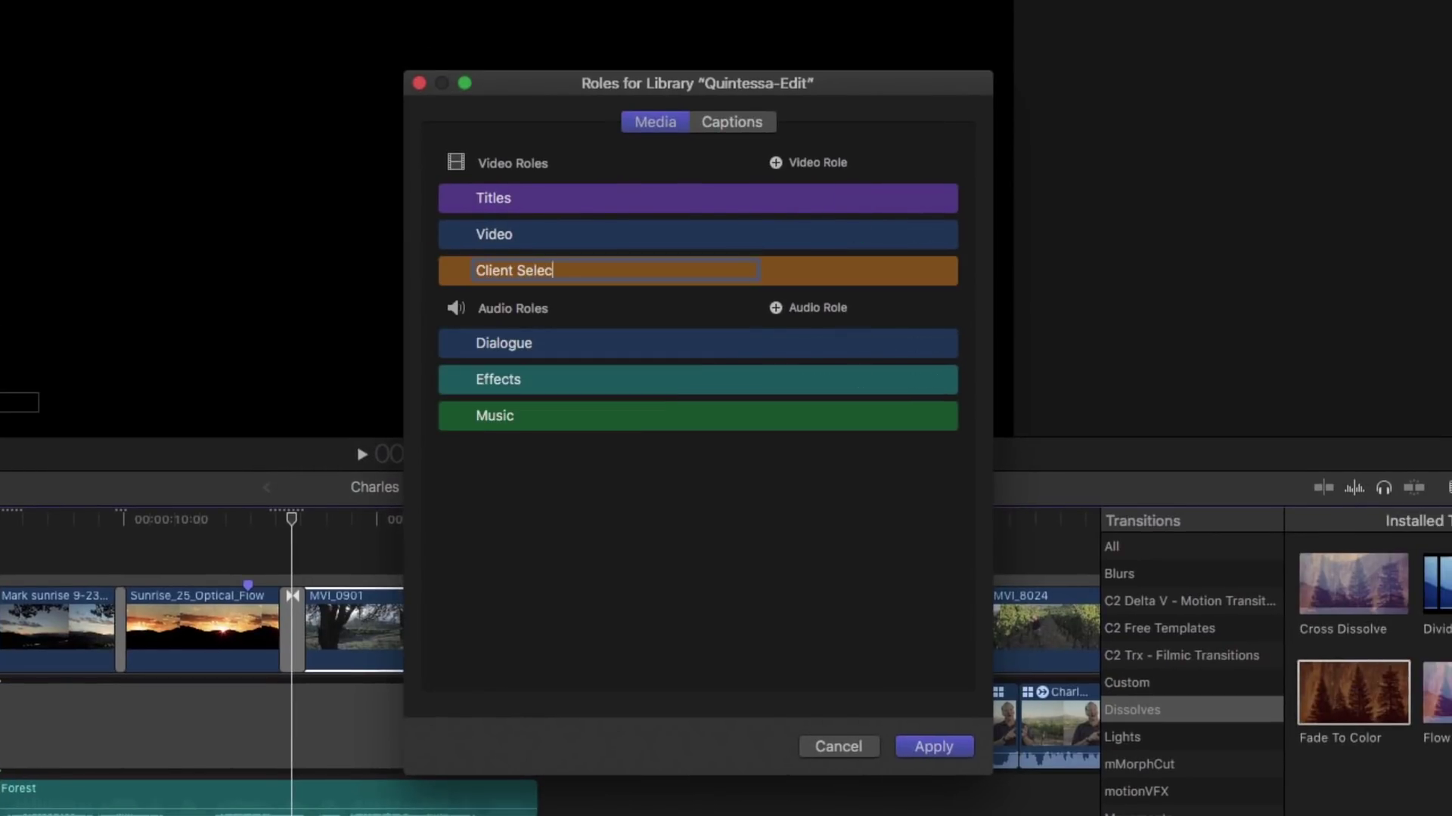
pyautogui.click(911, 749)
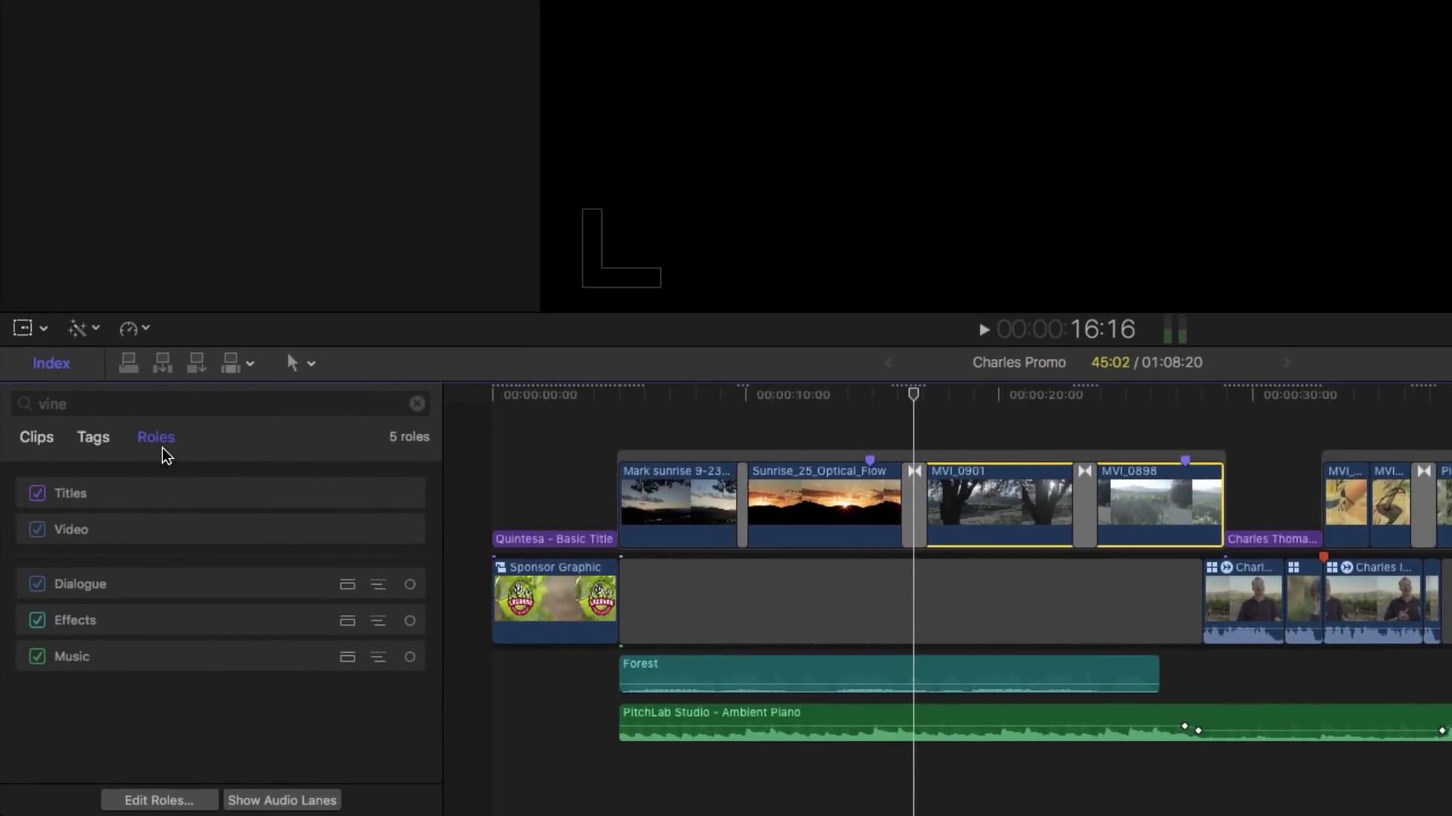
# Step: Select all four vineyard keyword tags in the index's Tags list
pyautogui.click(94, 440)
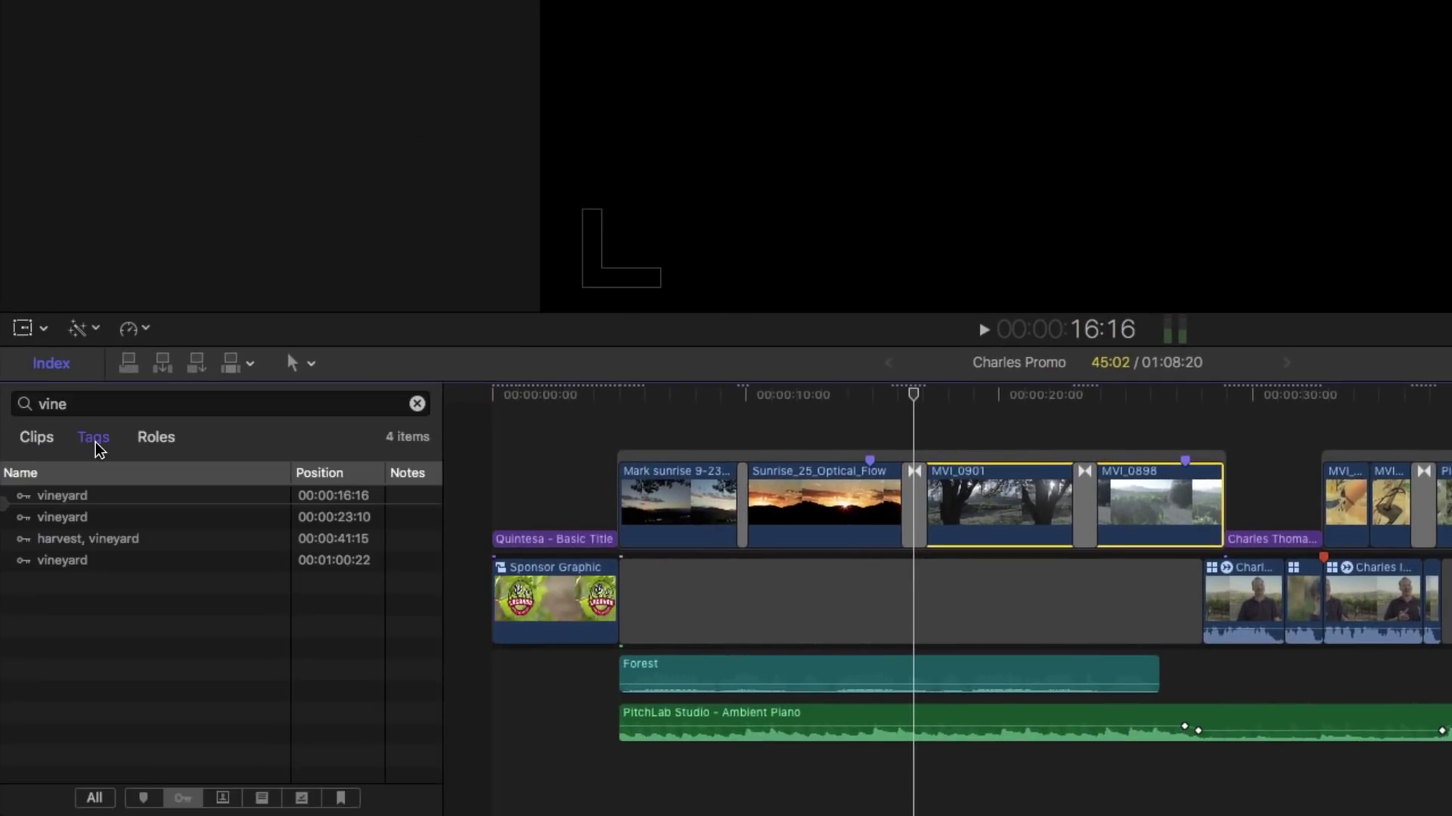
pyautogui.click(71, 502)
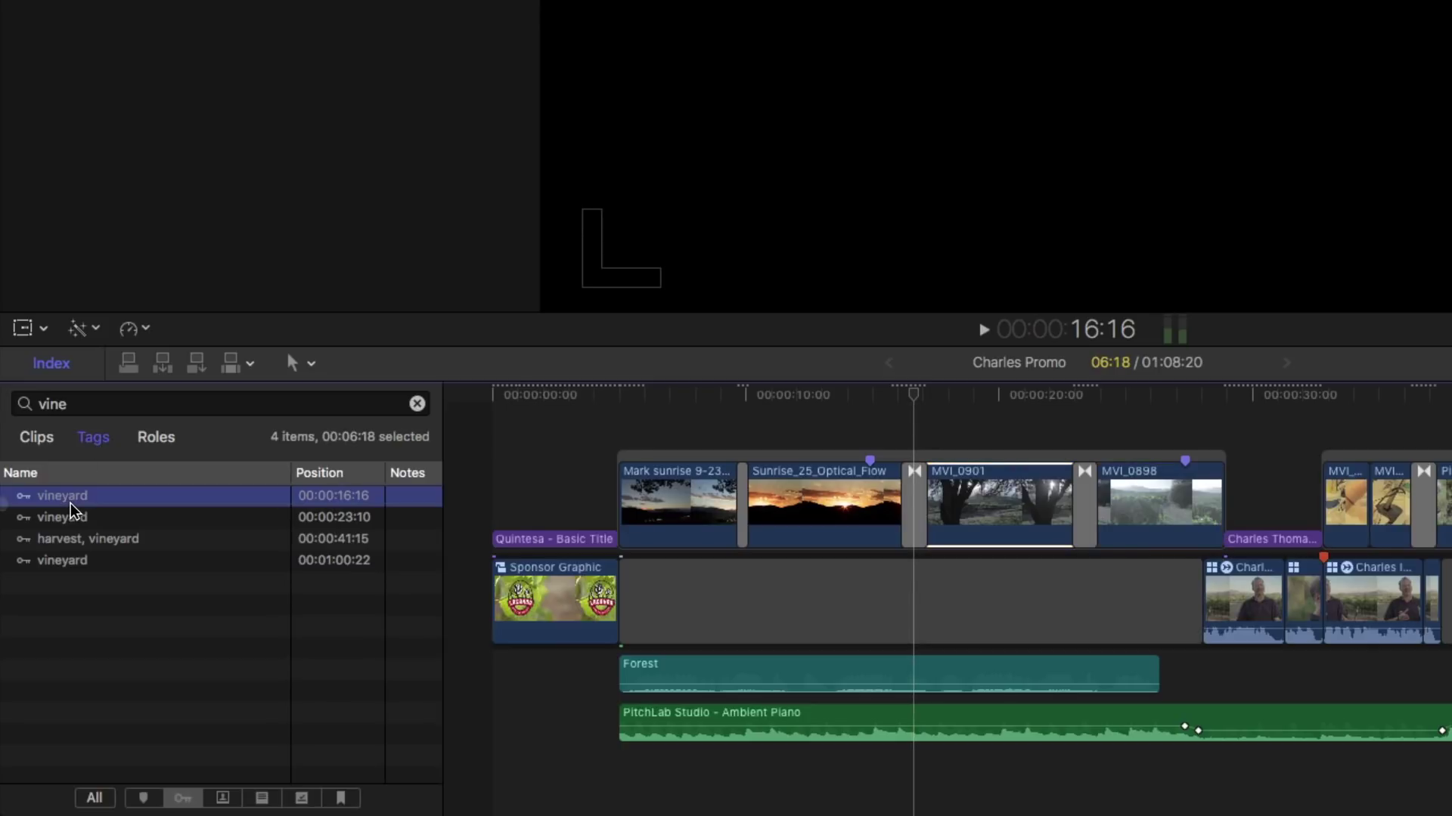
pyautogui.keyDown('shift'); pyautogui.click(85, 560); pyautogui.keyUp('shift')
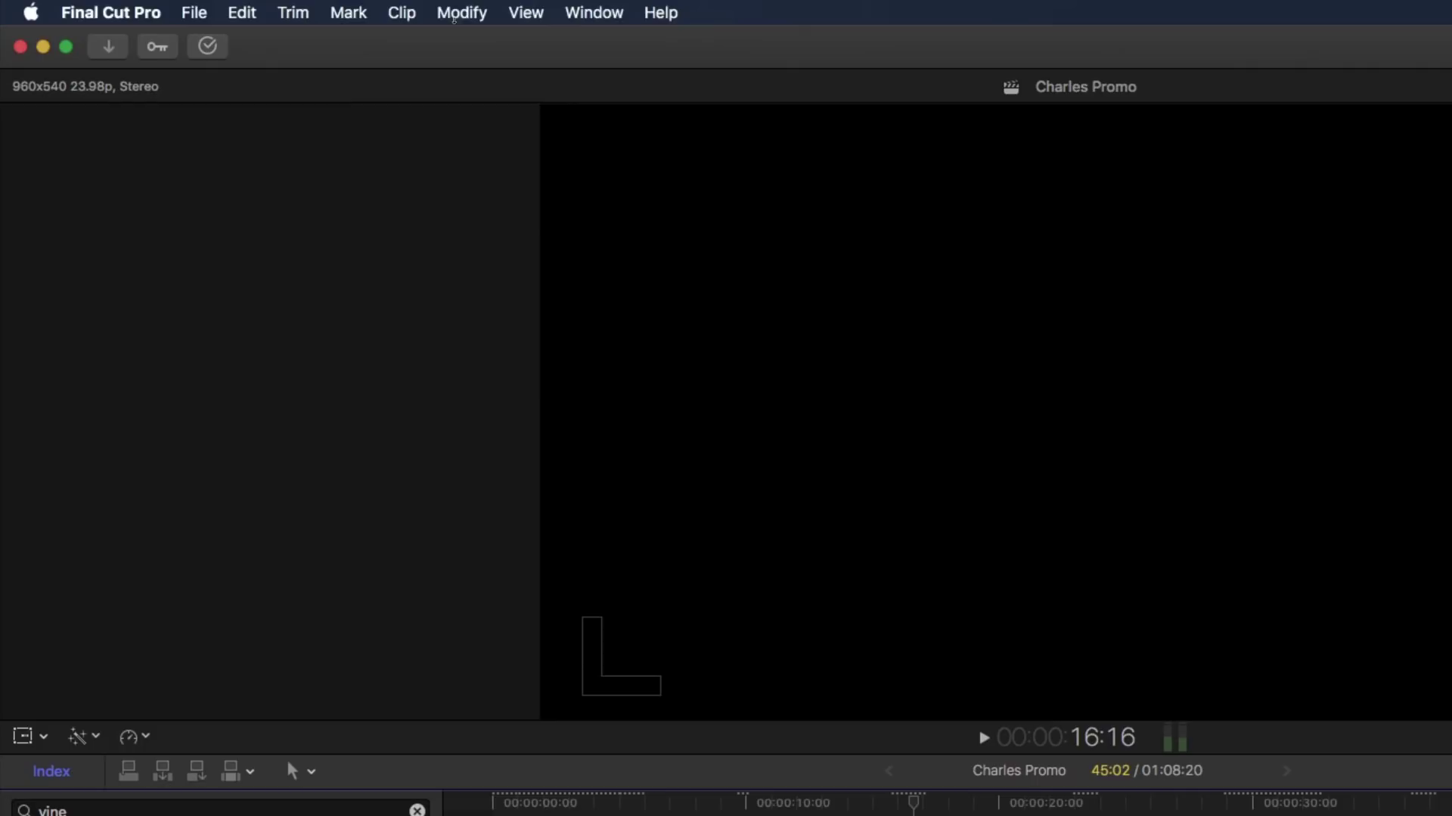
# Step: Assign the Client Selects video role to the four selected vineyard clips
pyautogui.click(454, 14)
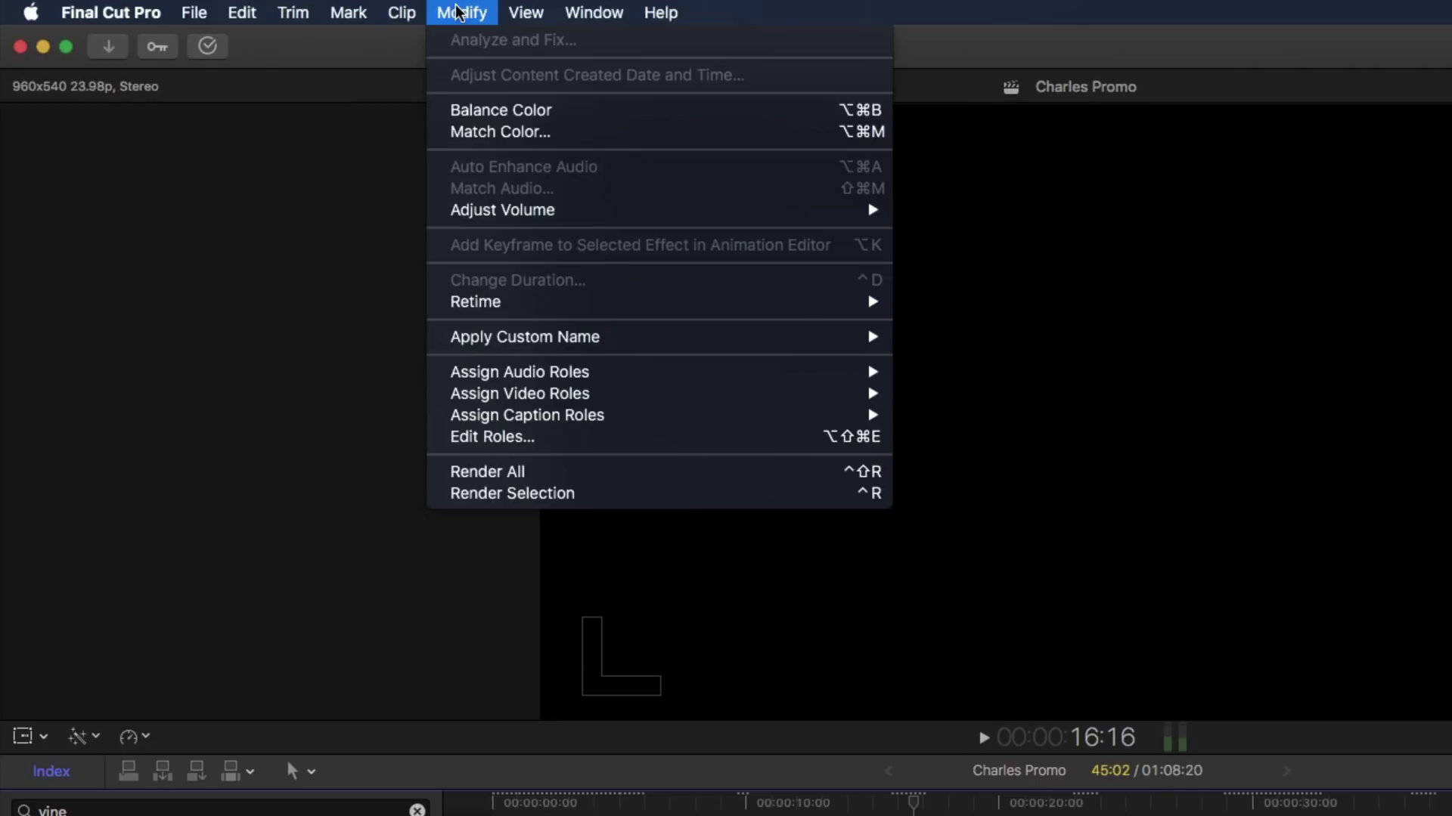
pyautogui.moveTo(645, 397)
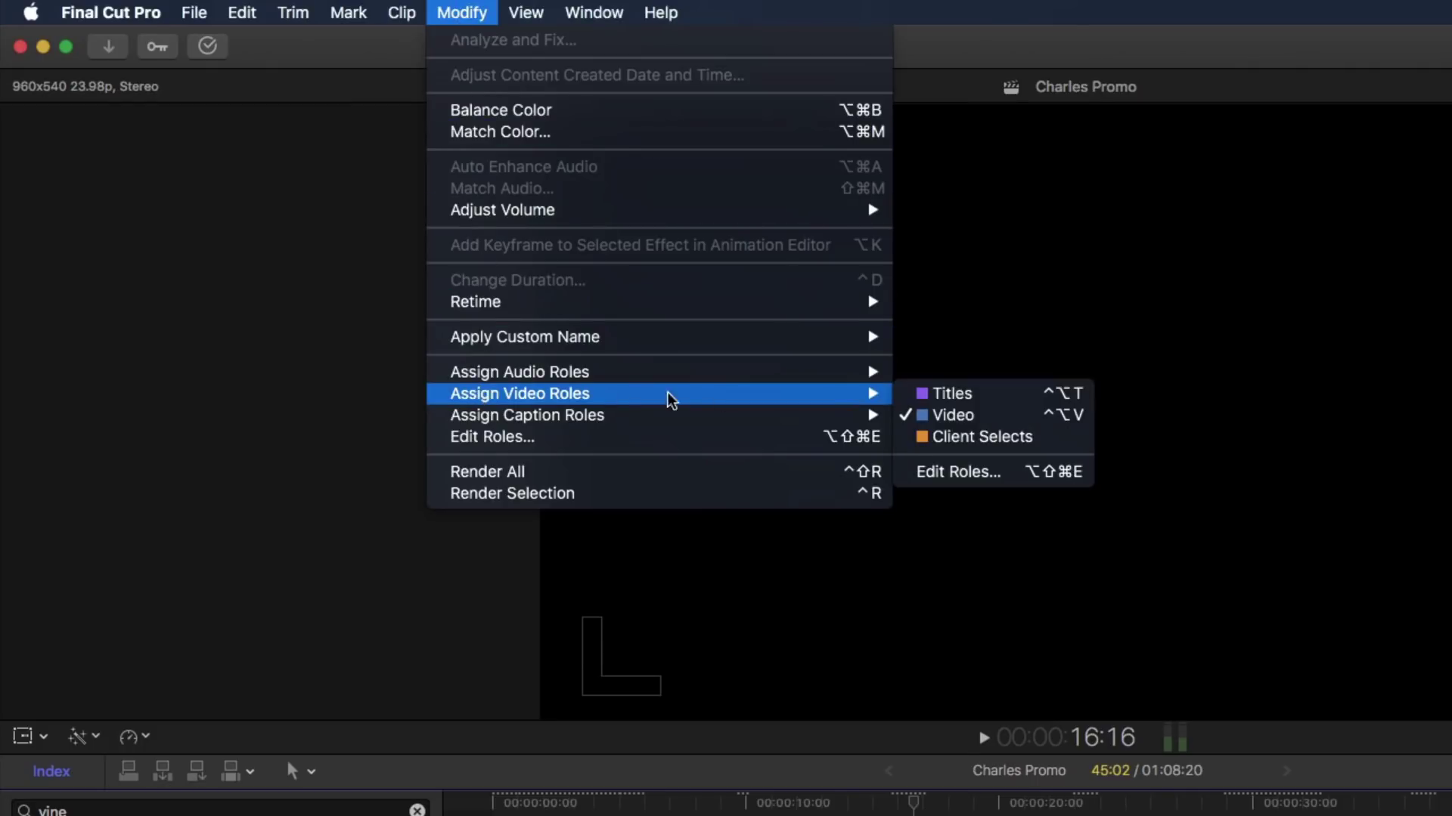
pyautogui.click(945, 440)
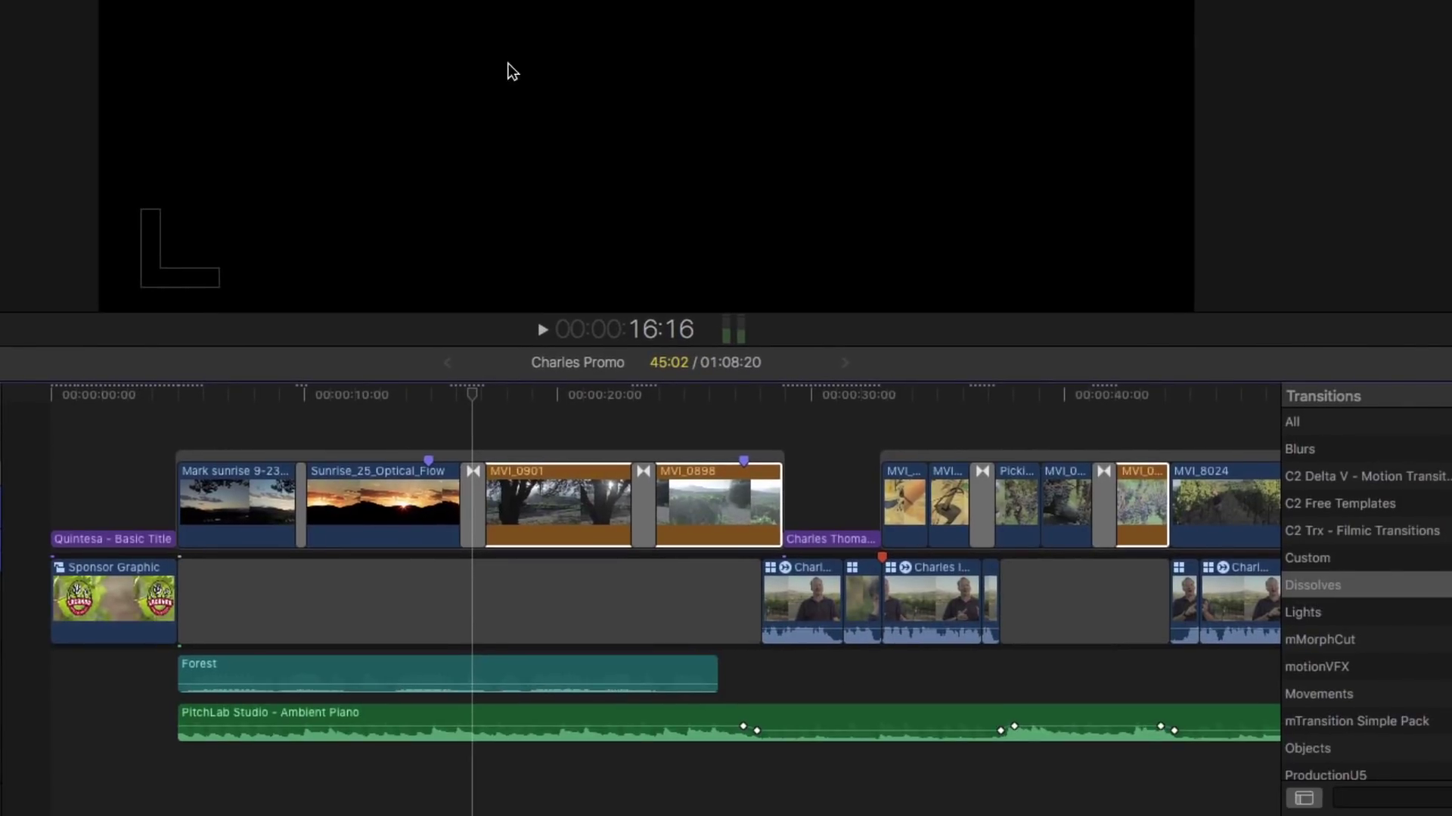
pyautogui.hscroll(5, 571, 443)
pyautogui.hscroll(2, 527, 401)
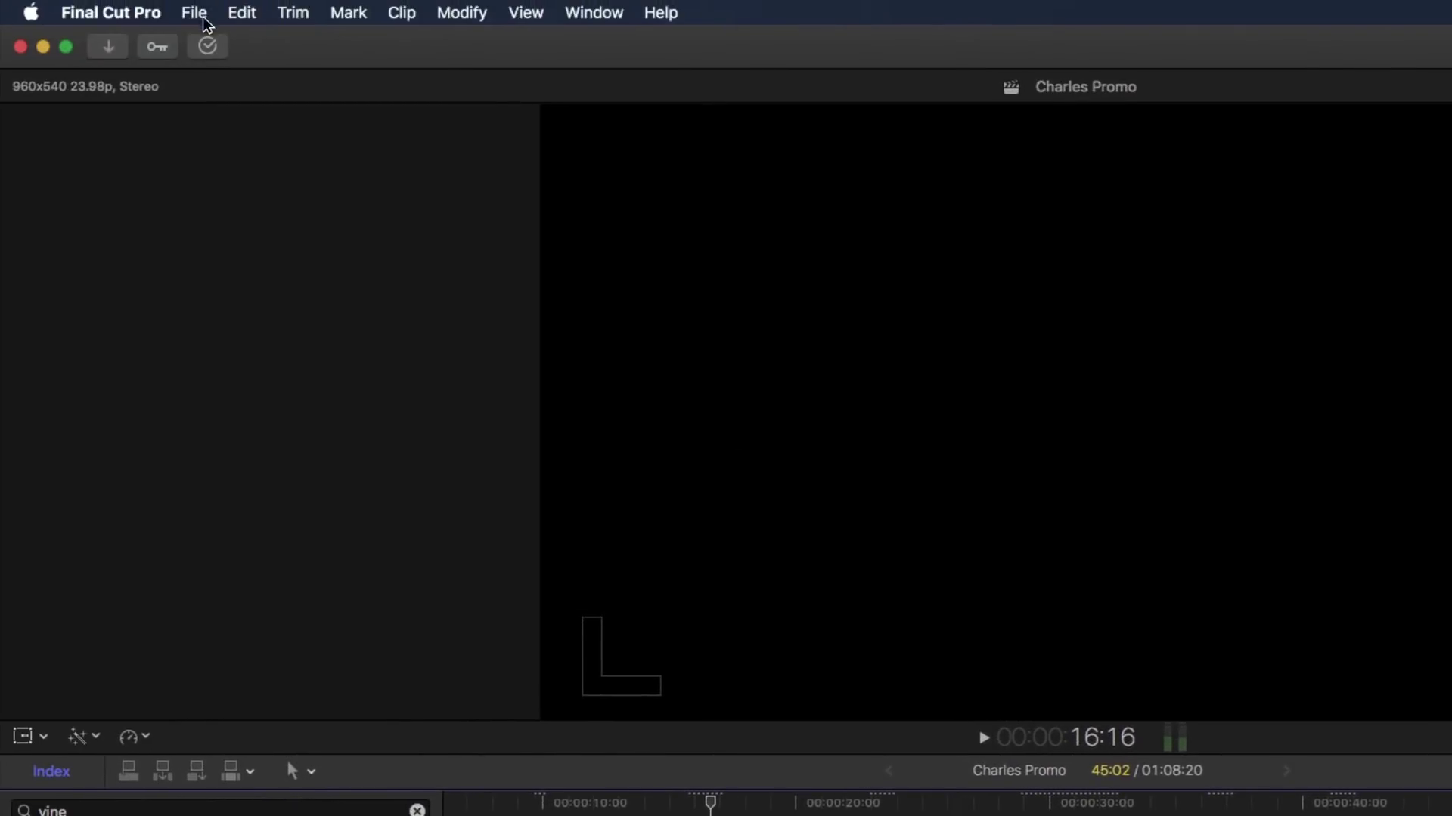
# Step: Start a Master File export with roles set to Video Only as Separate Files
pyautogui.click(198, 14)
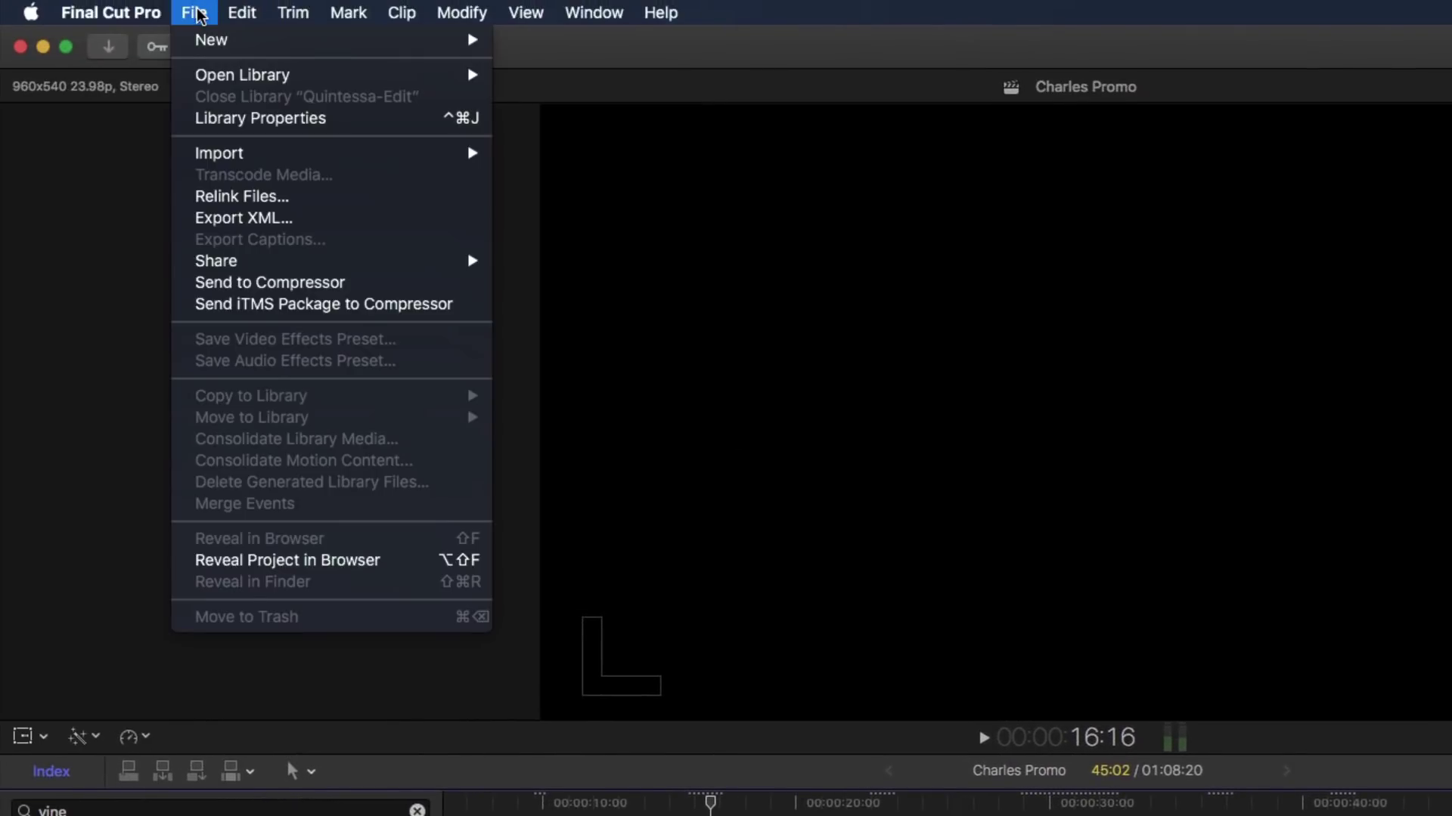
pyautogui.moveTo(198, 264)
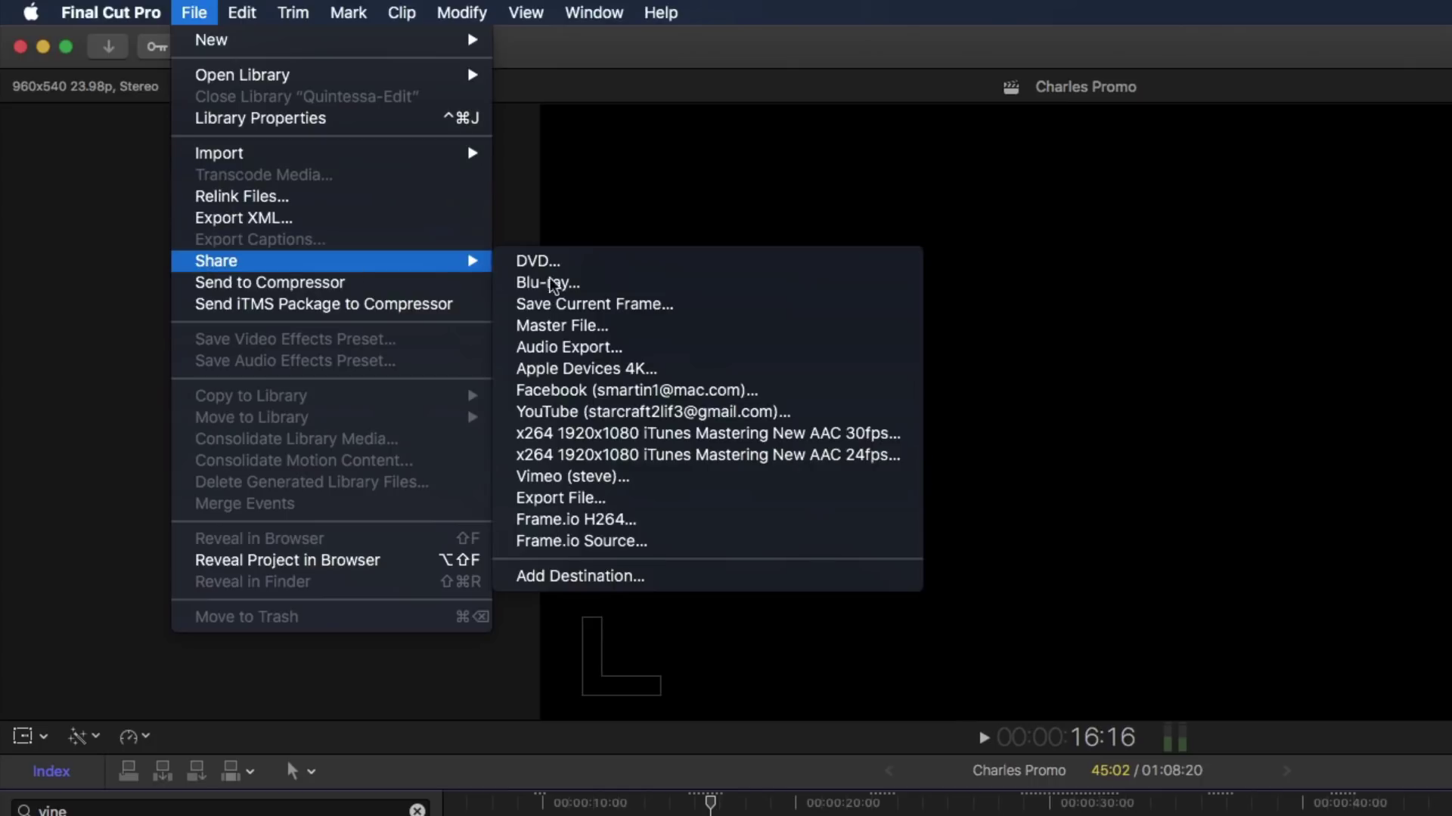
pyautogui.click(624, 326)
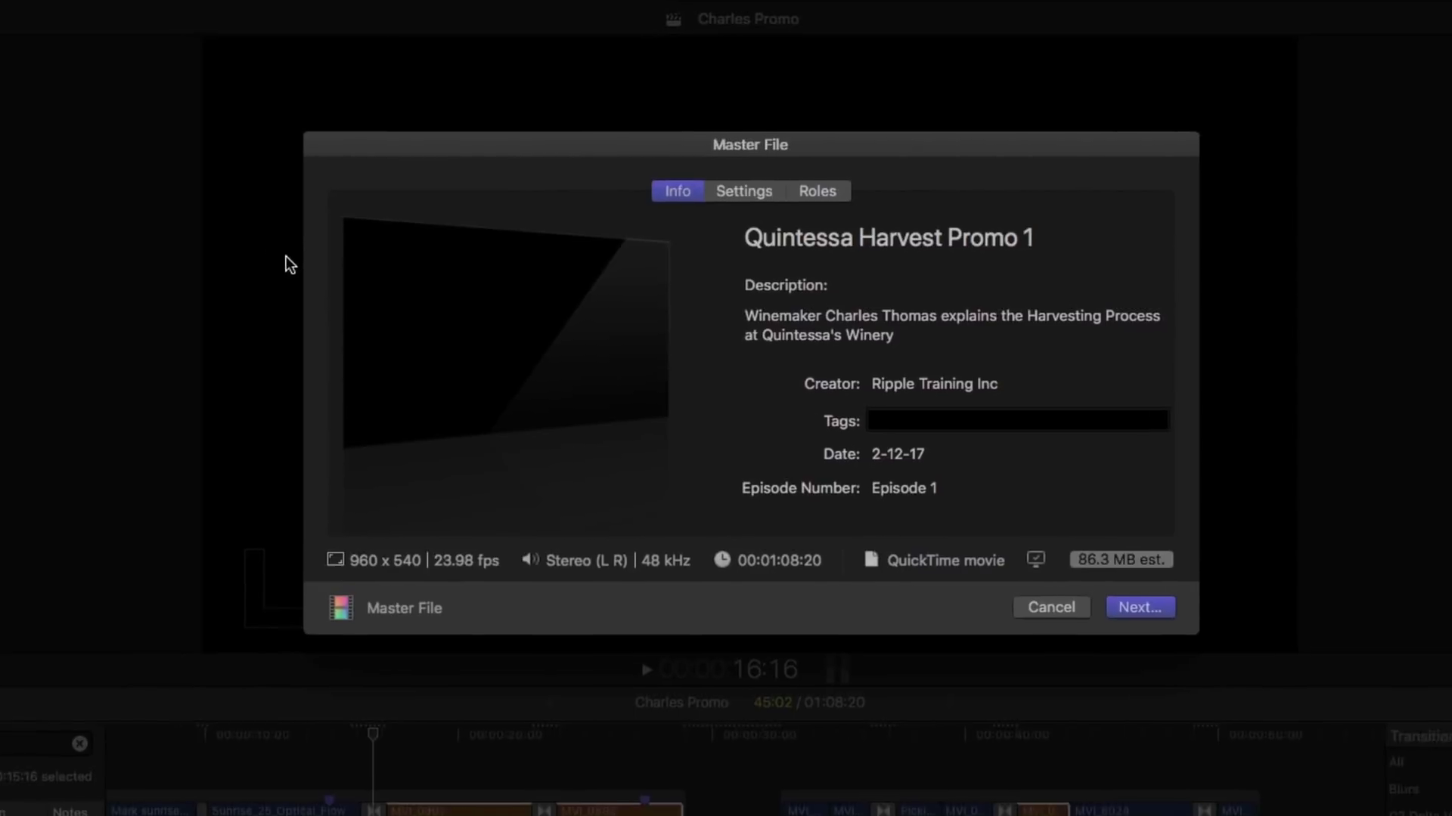
pyautogui.click(822, 194)
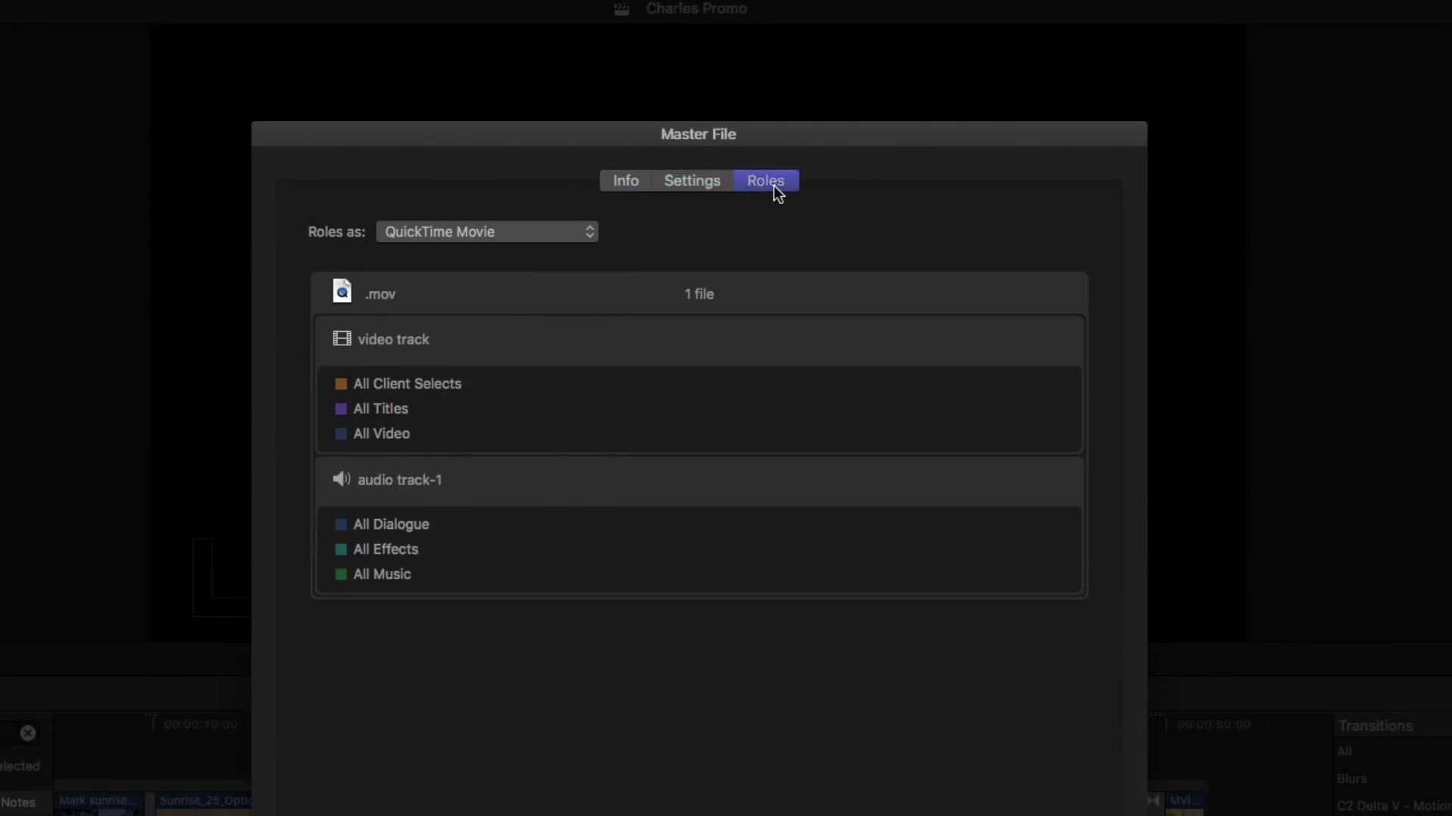
pyautogui.click(540, 227)
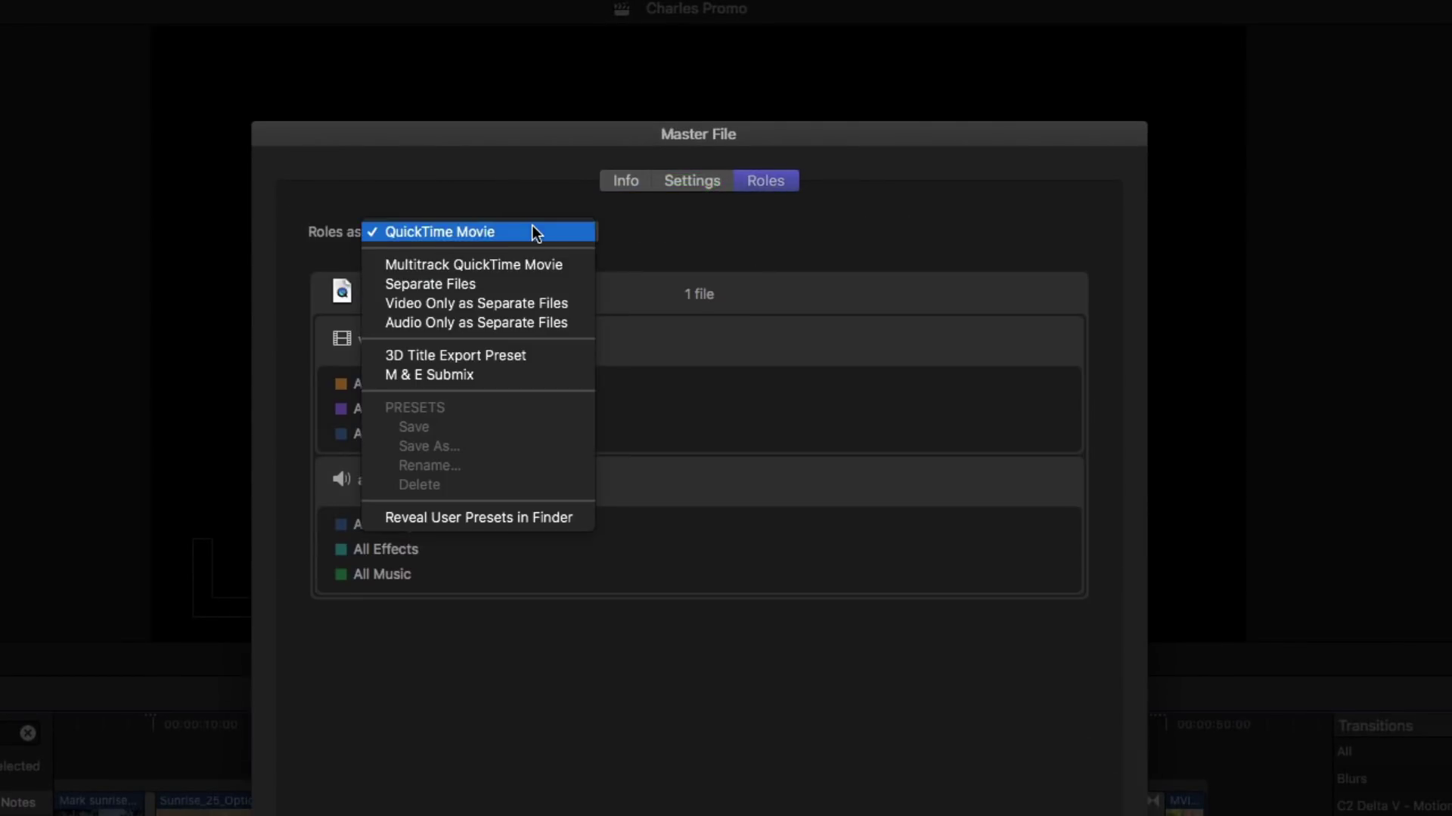
pyautogui.press('Escape')
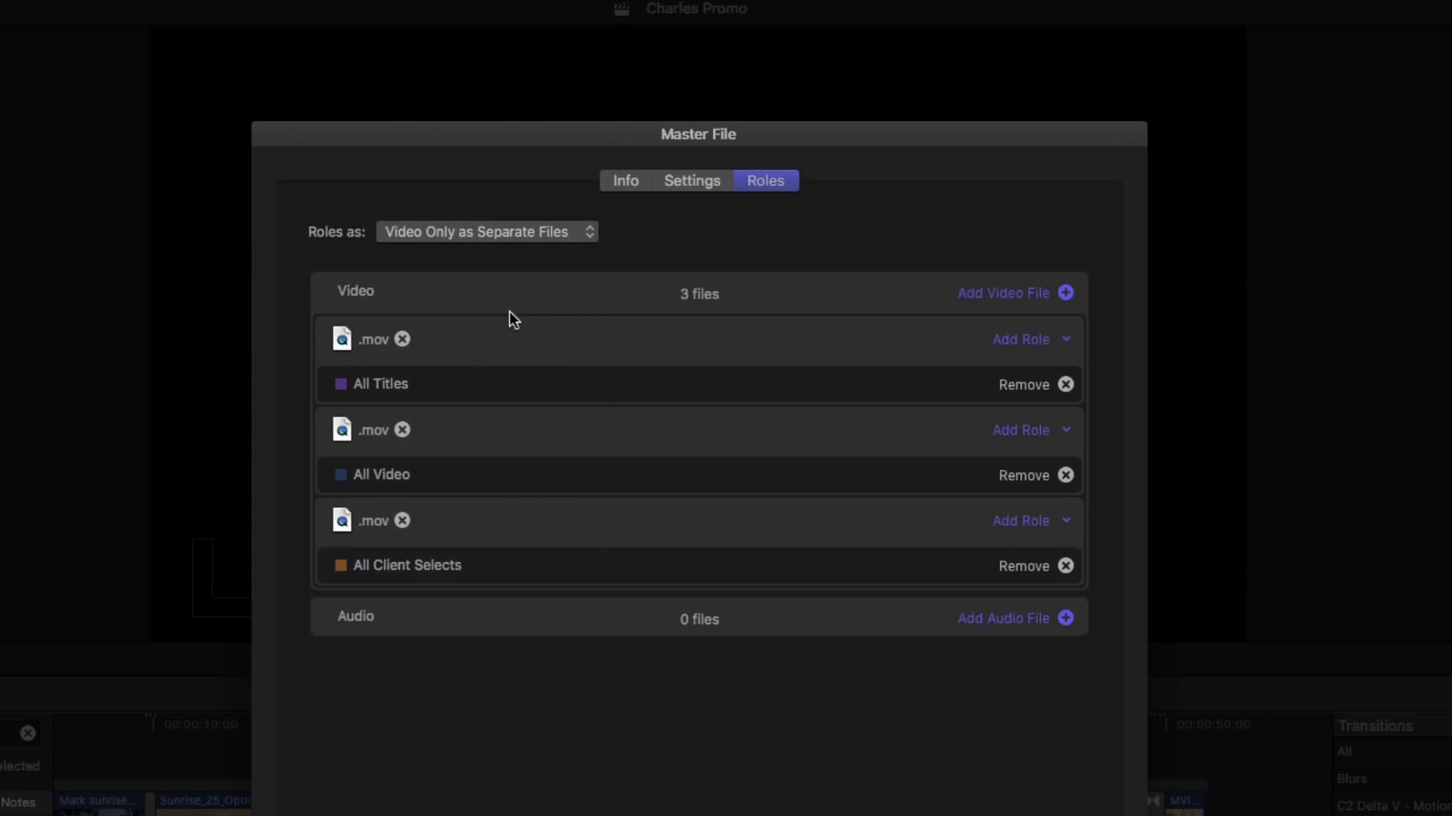
# Step: Remove the Titles and Video roles and begin naming the file 'Client Selec'
pyautogui.click(402, 339)
pyautogui.click(401, 340)
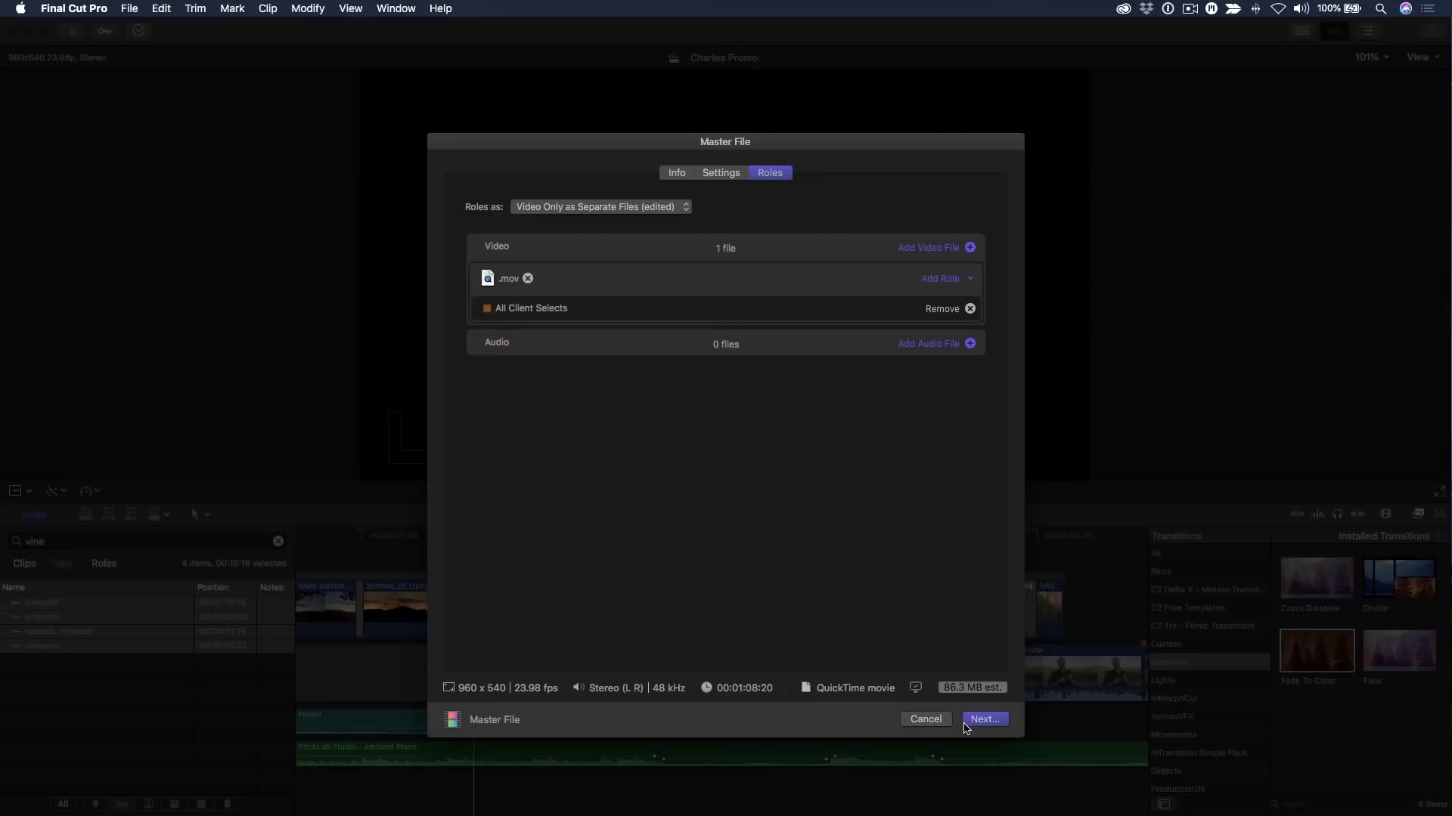
pyautogui.click(973, 720)
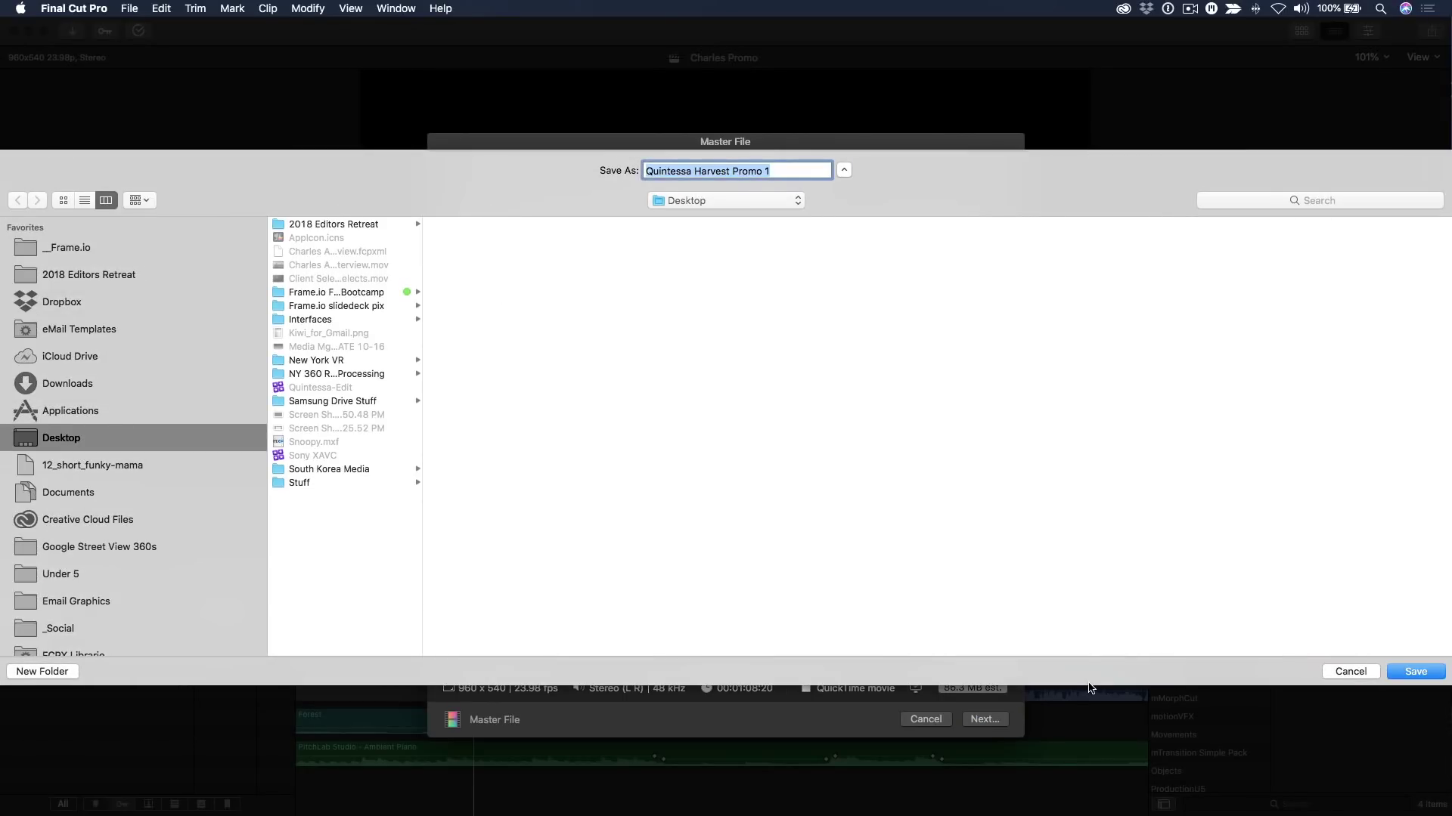
pyautogui.write('Client')
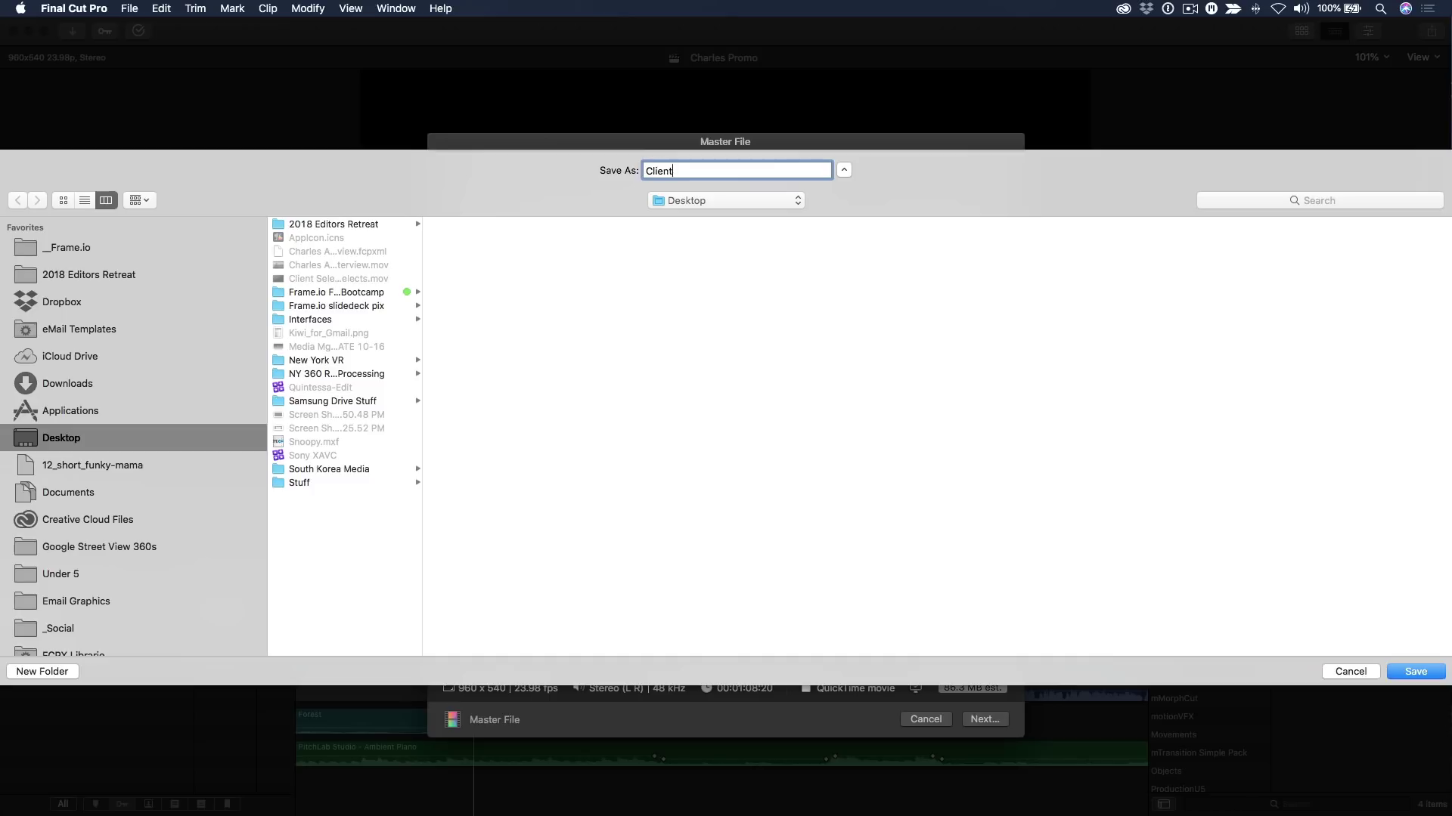
pyautogui.write(' Selec')
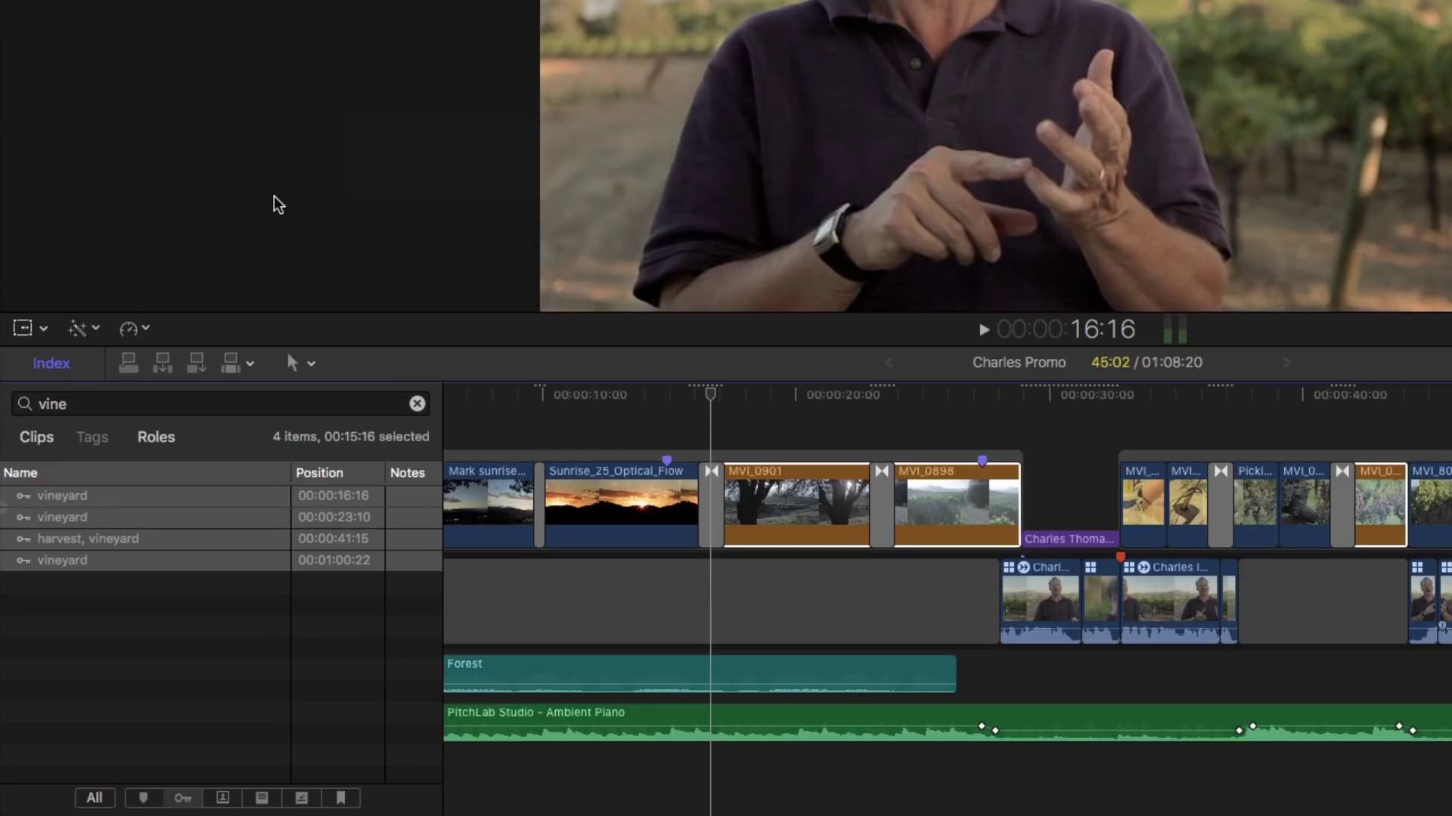
# Step: Search the index's clips for 'multi' to list the Charles Interview clips
pyautogui.click(36, 437)
pyautogui.doubleClick(89, 404)
pyautogui.write('m')
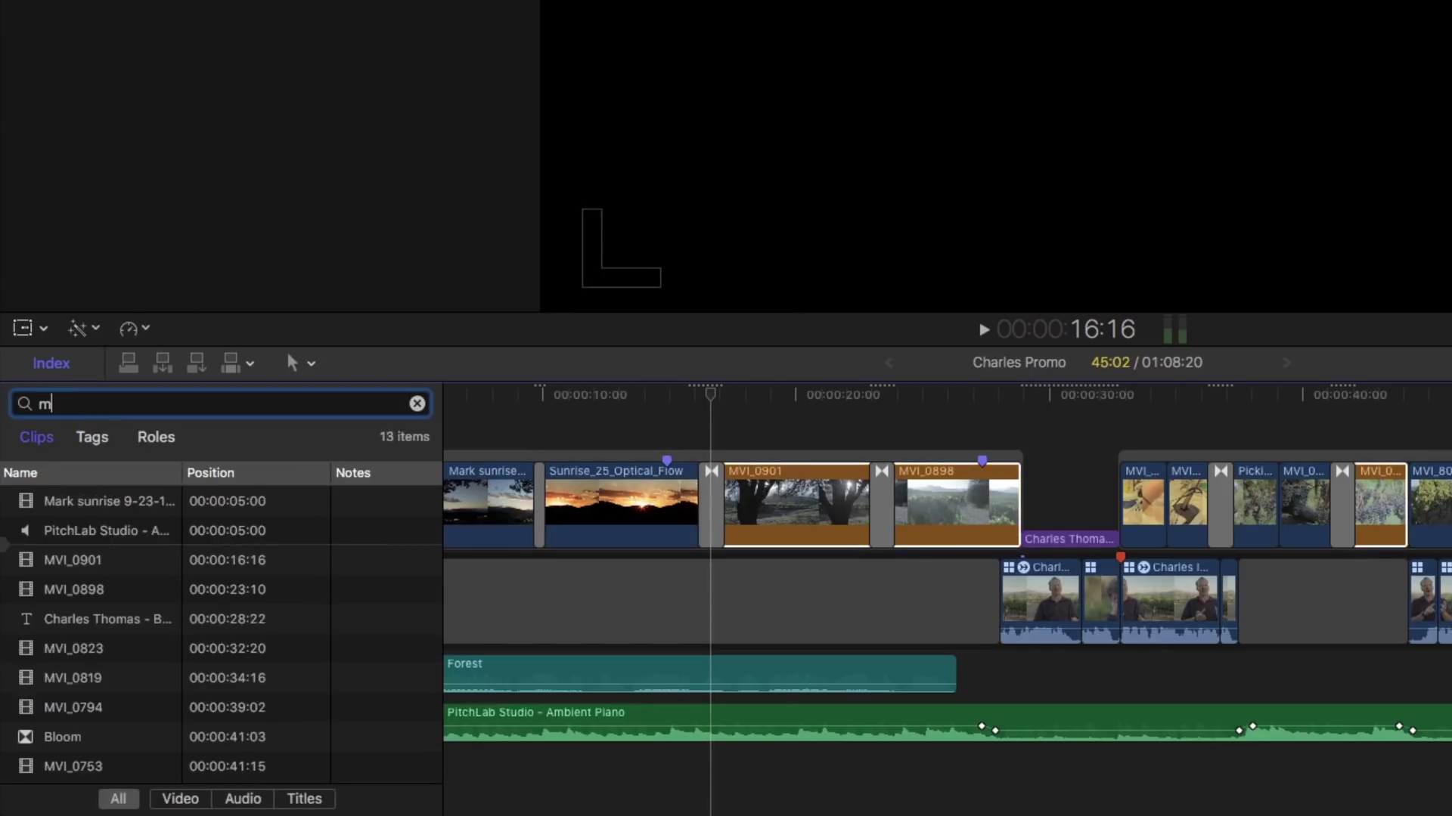
pyautogui.write('ulti')
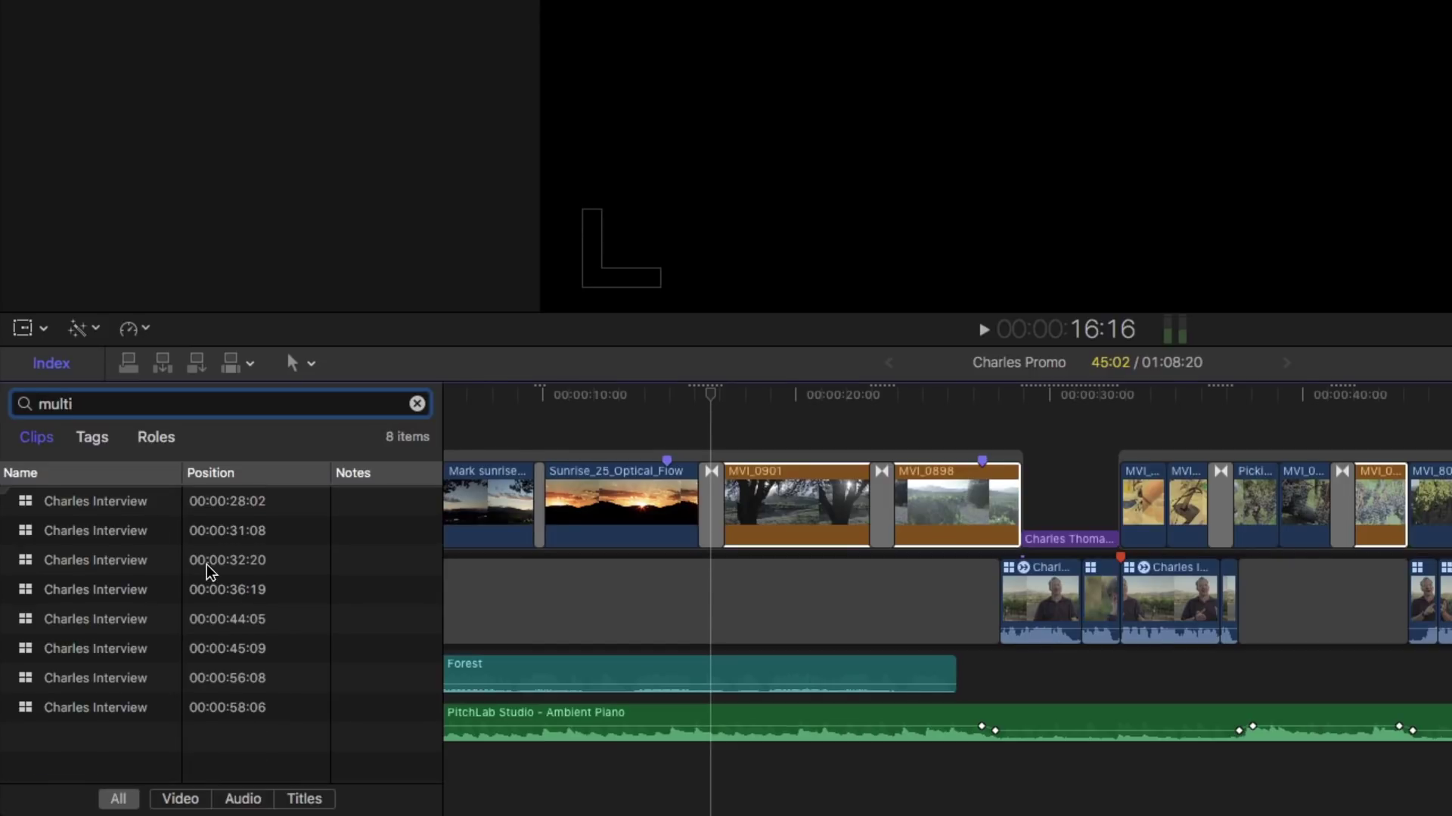
# Step: Step through the interview clips, then switch the 31:08 clip to wide and back to close-up
pyautogui.click(97, 514)
pyautogui.click(88, 541)
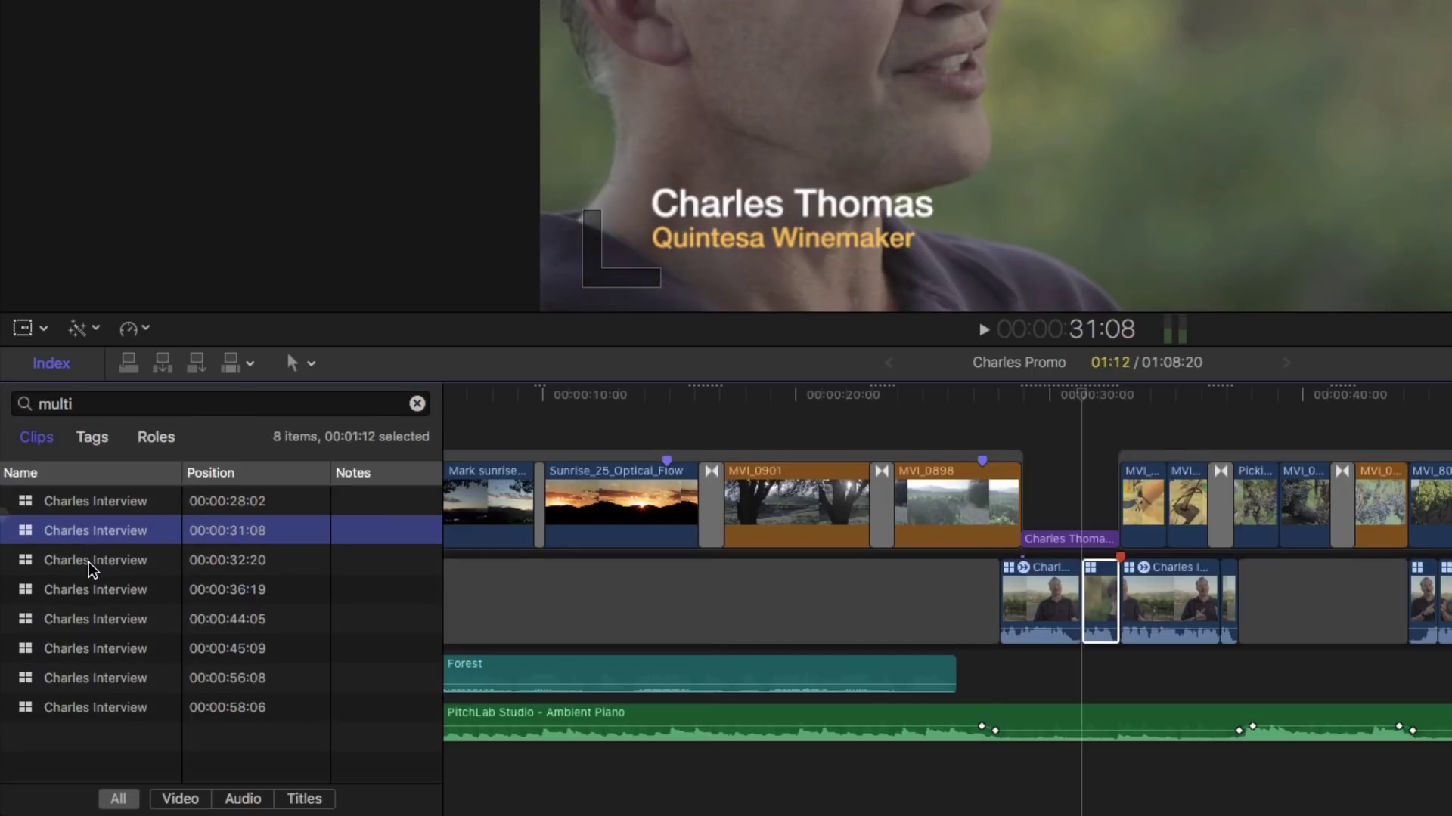
pyautogui.click(87, 565)
pyautogui.click(88, 598)
pyautogui.click(83, 619)
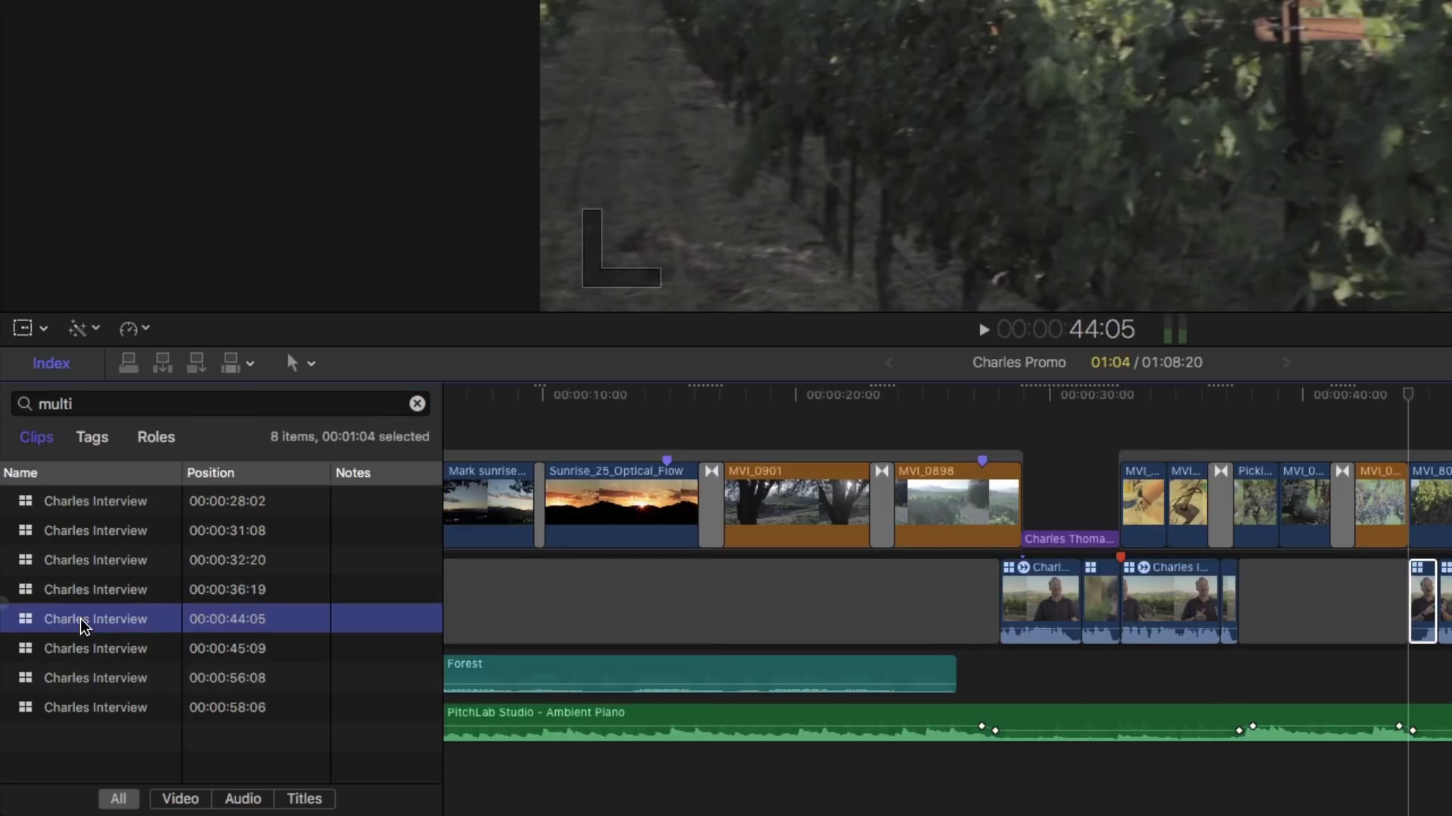
pyautogui.click(81, 646)
pyautogui.click(110, 531)
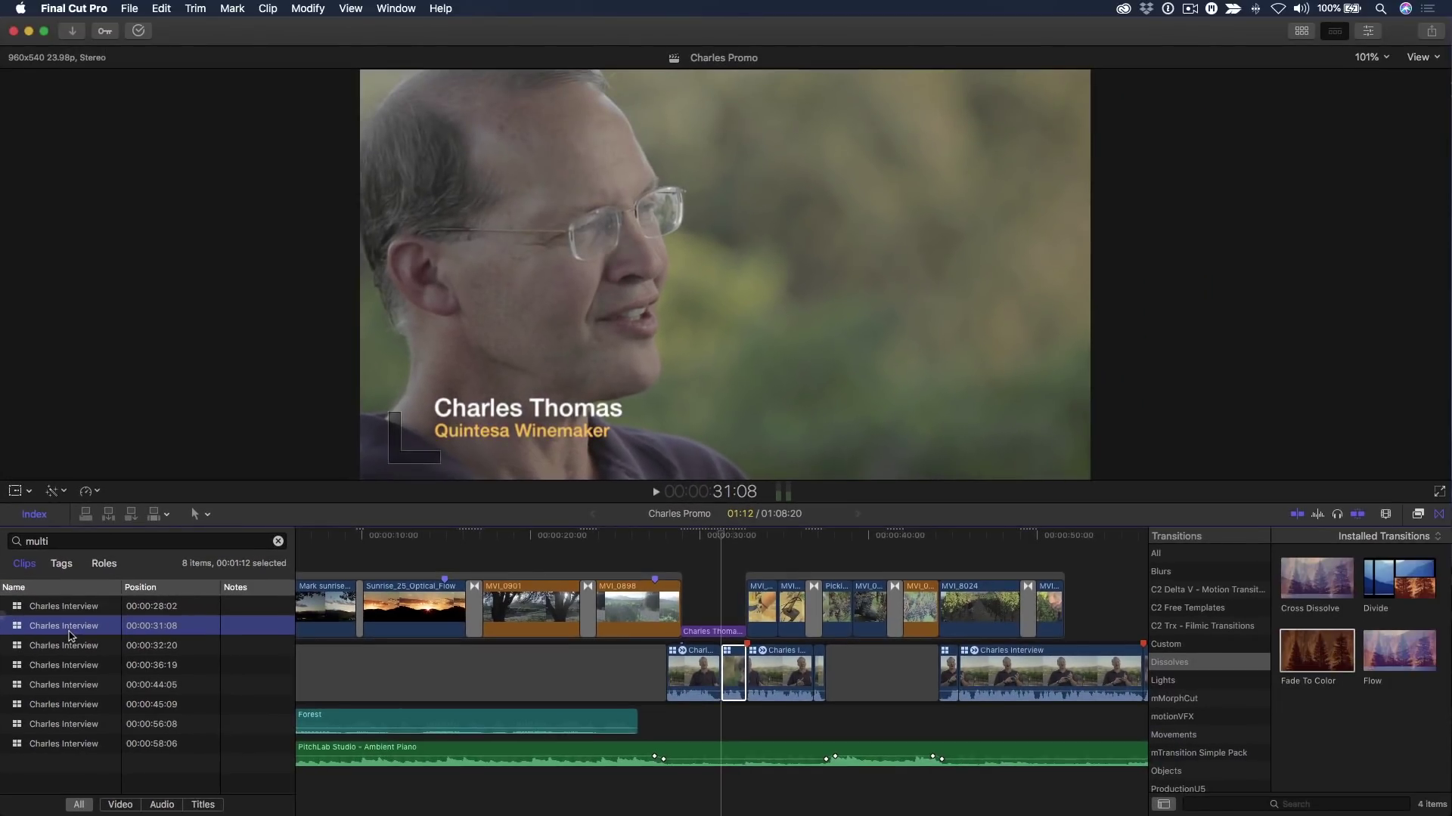
pyautogui.hotkey('alt', '2')
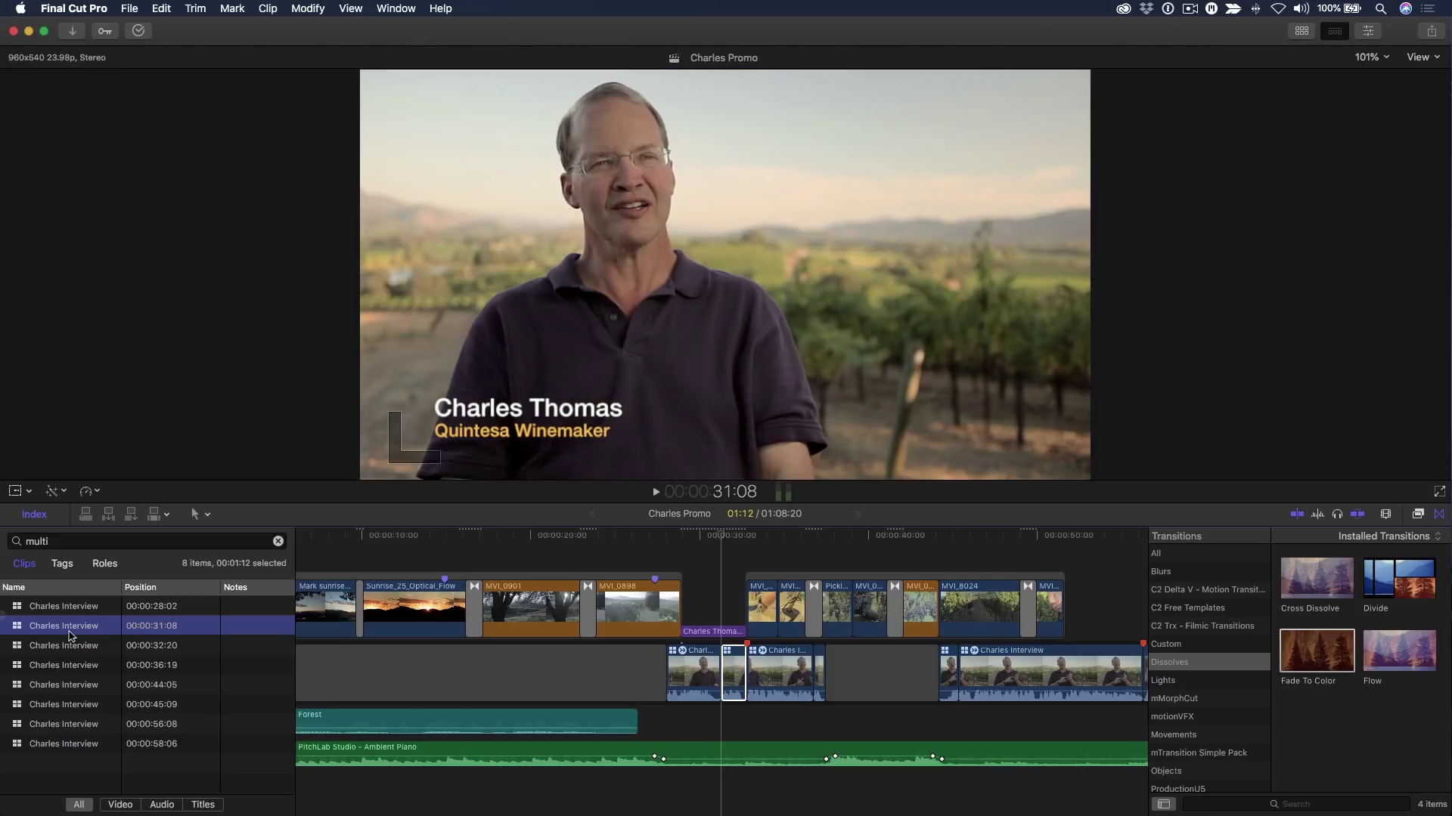
pyautogui.hotkey('alt', '1')
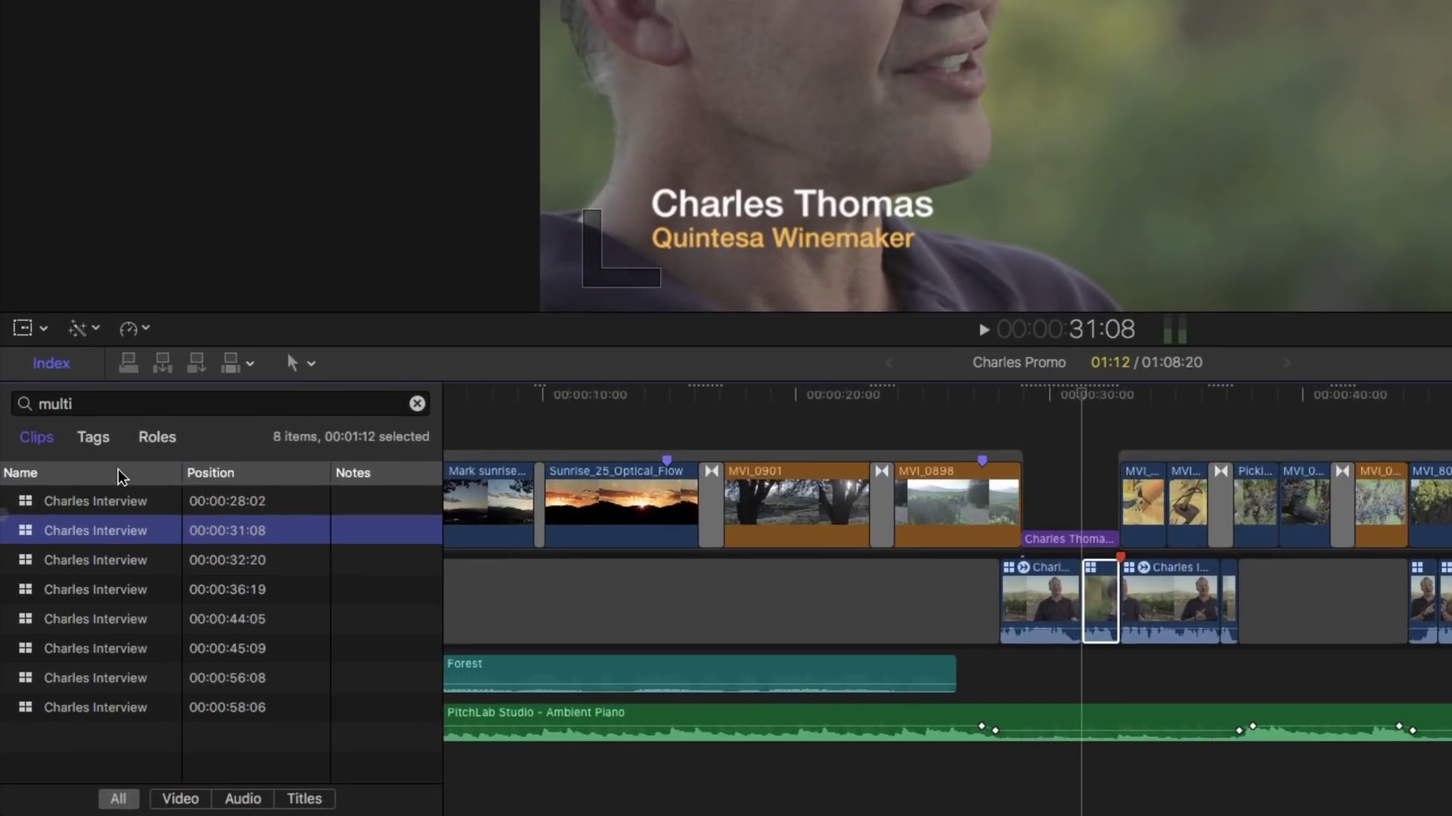
# Step: Search the index for 'story' and move Storyline 2 to start at 5:00
pyautogui.click(110, 403)
pyautogui.write('sto')
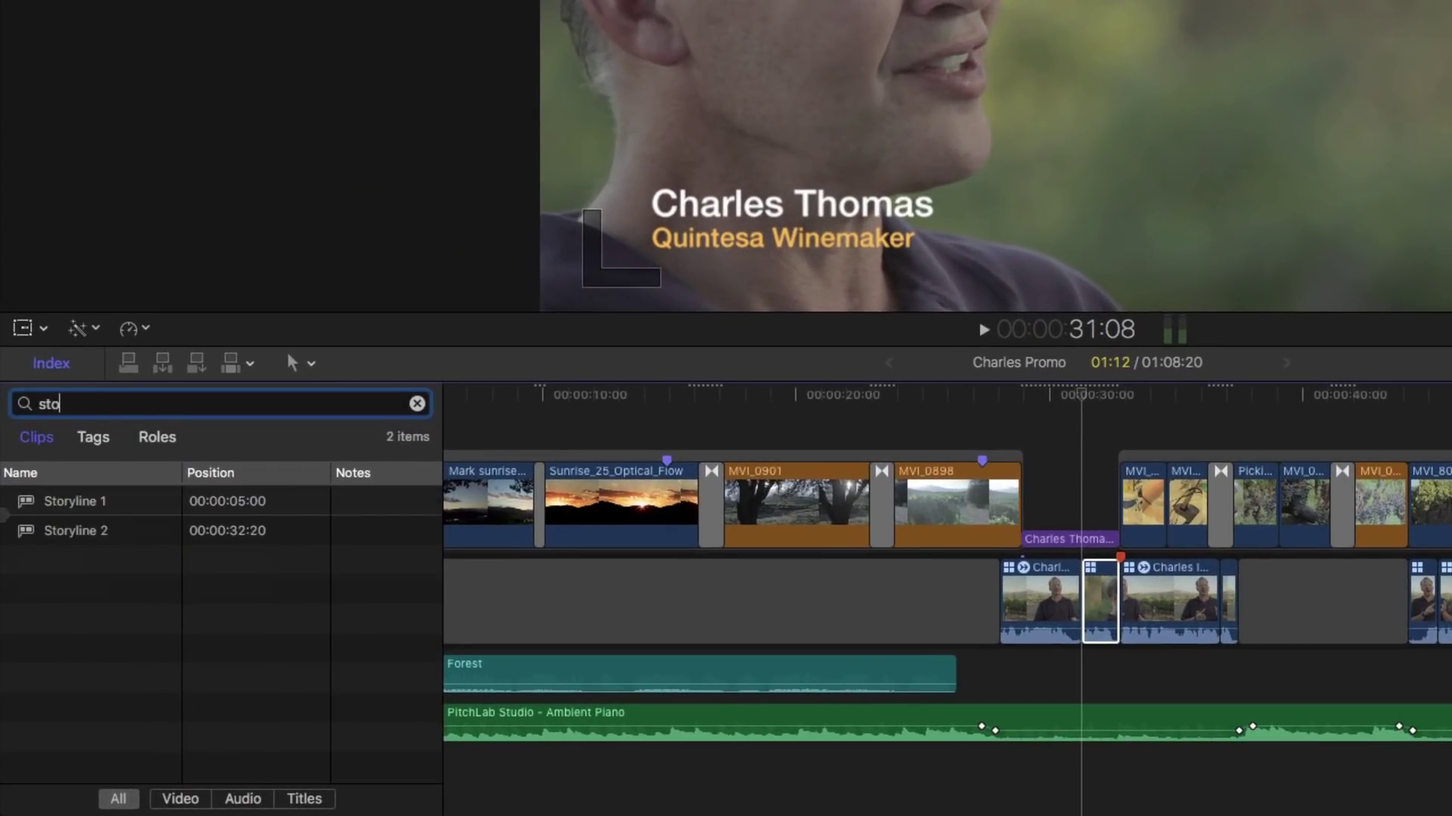
pyautogui.write('ry')
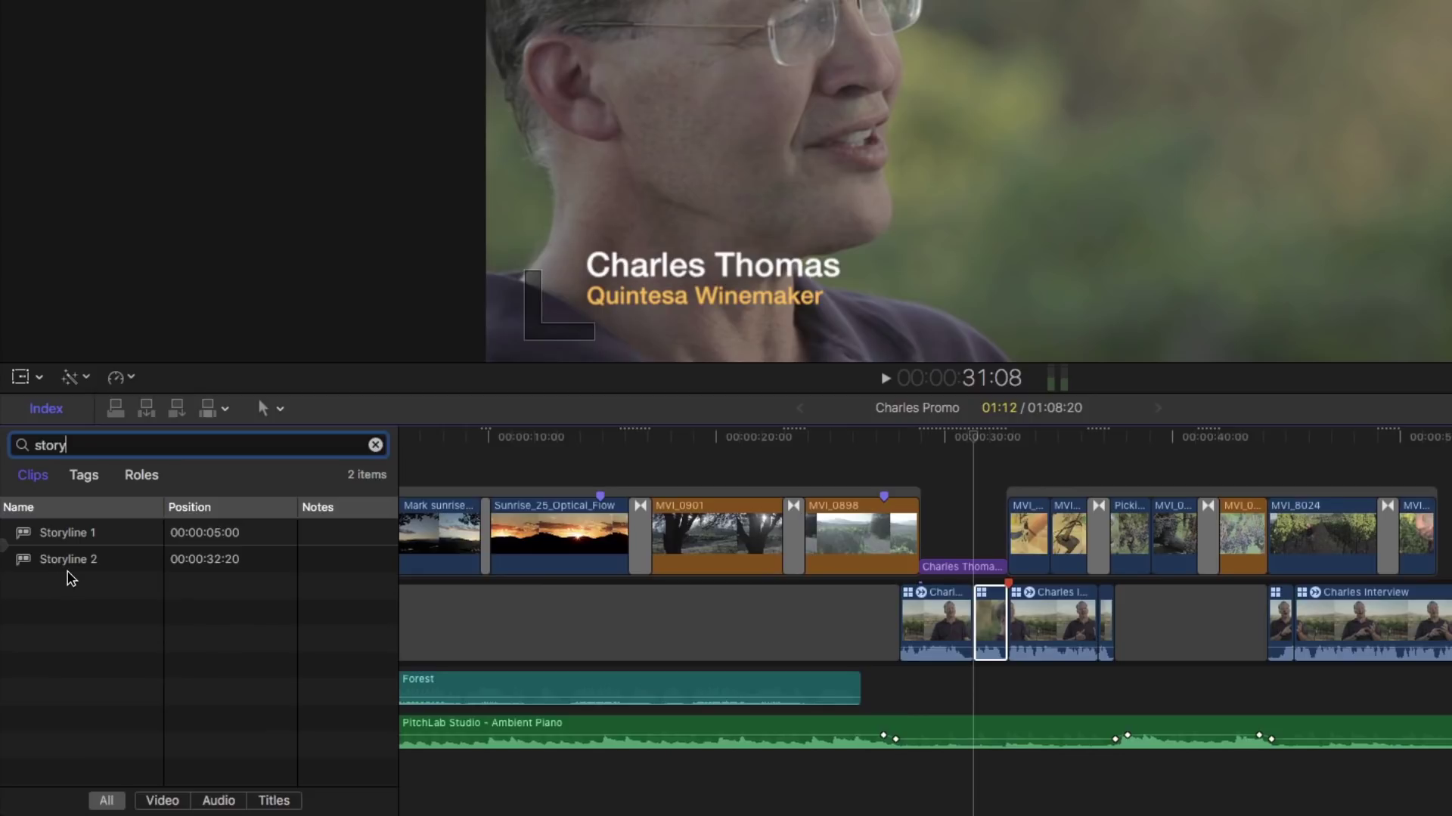
pyautogui.click(69, 568)
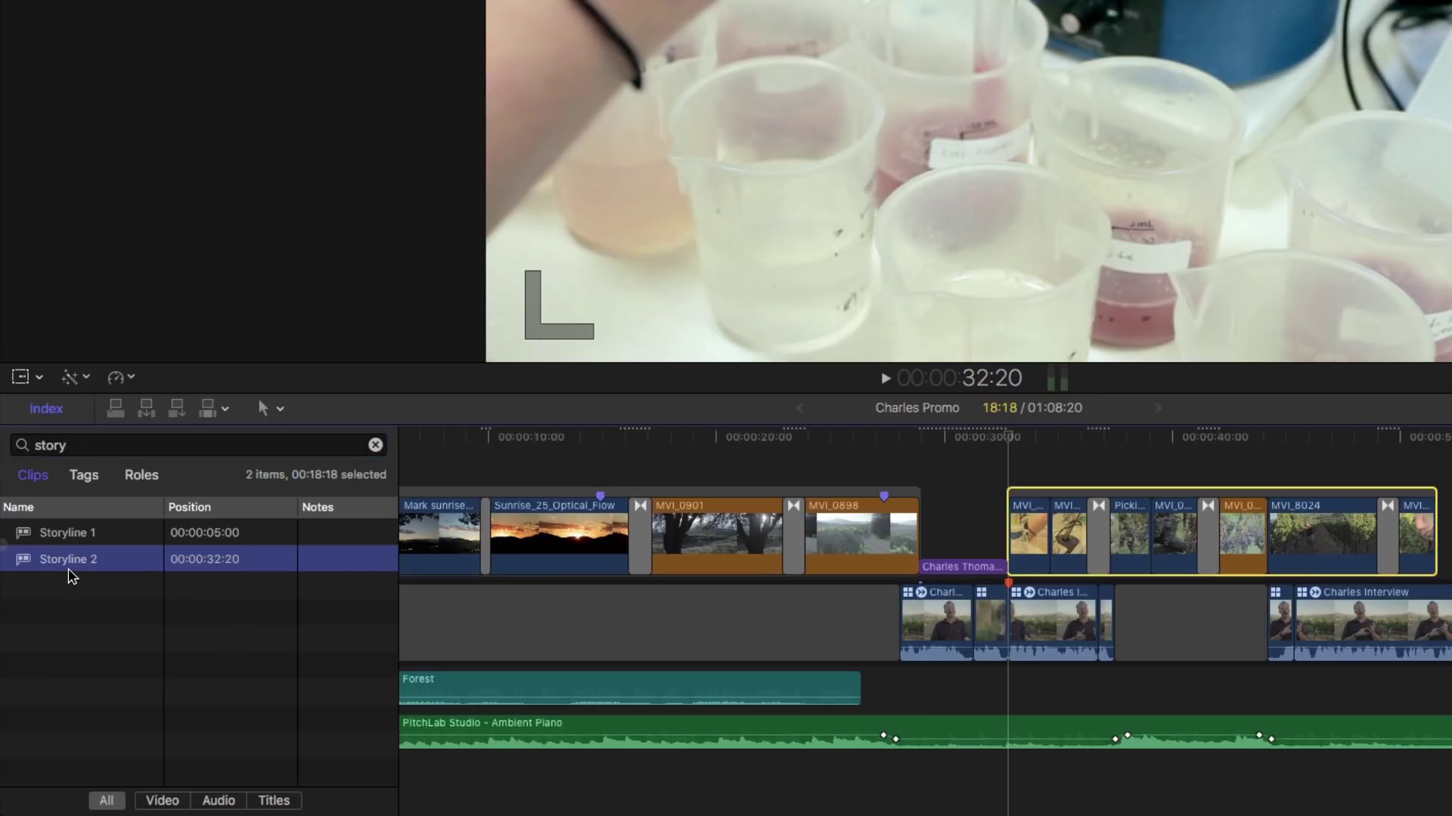
pyautogui.press('Delete')
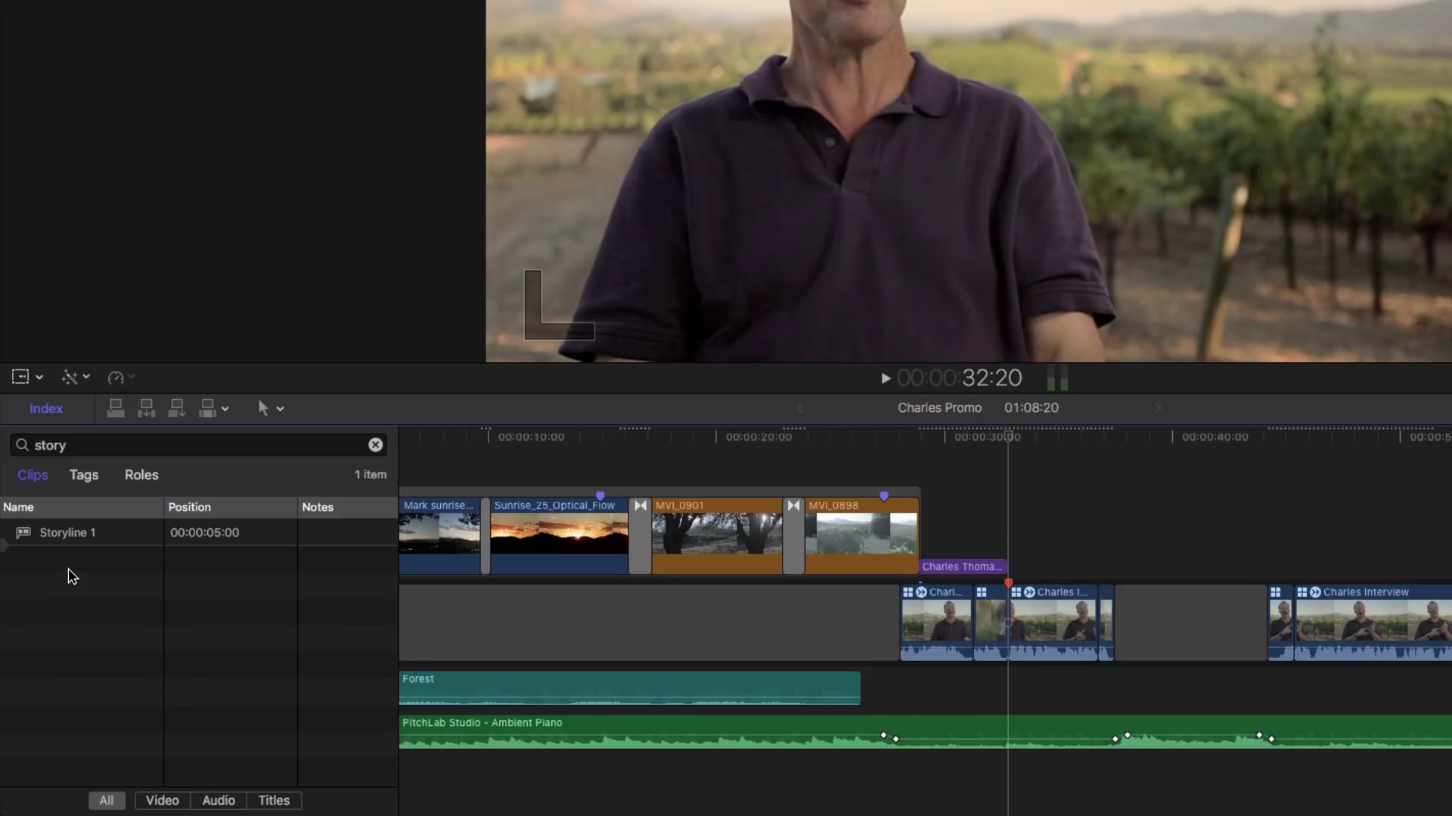
pyautogui.click(33, 542)
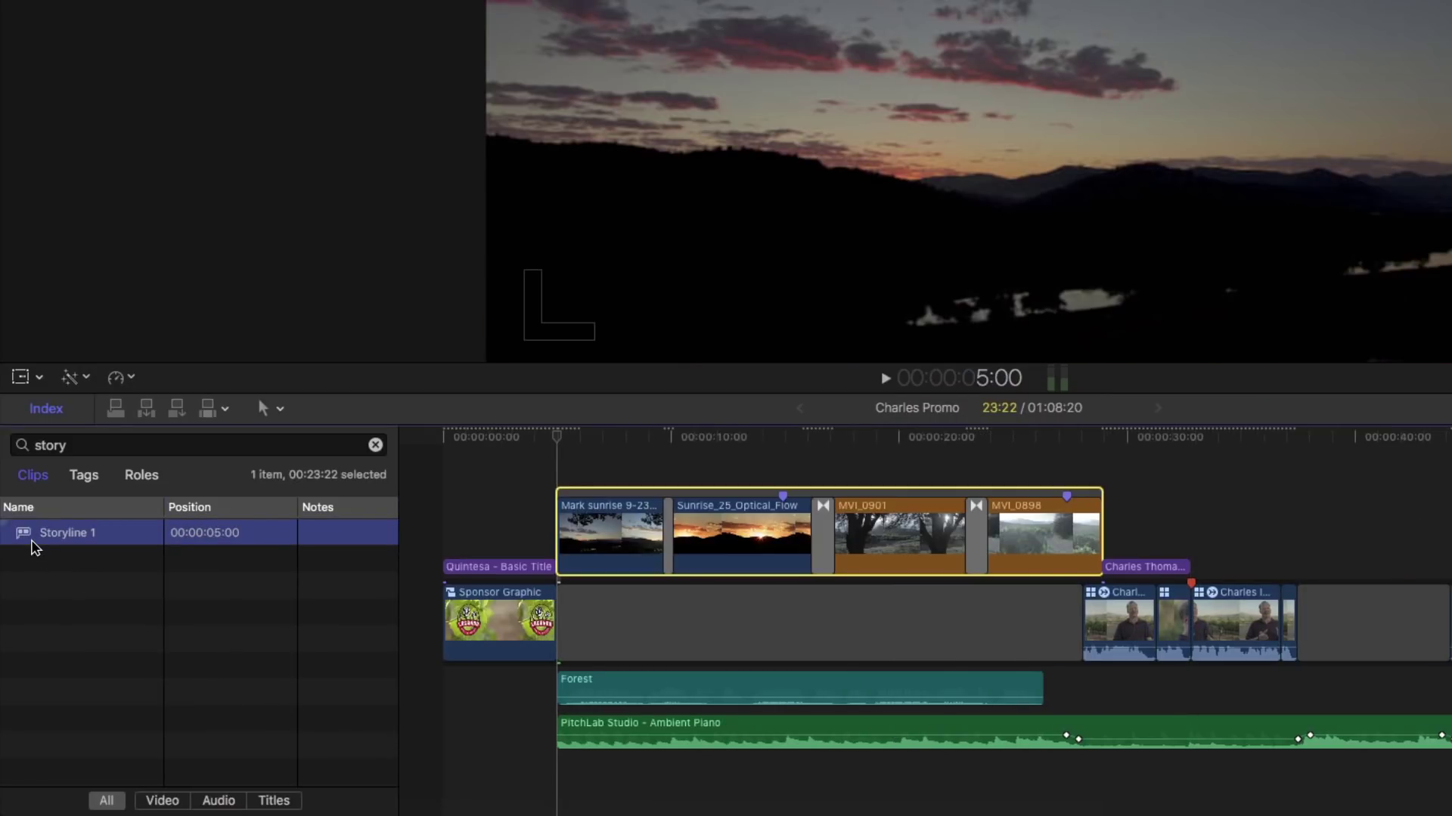
pyautogui.press('super+z')
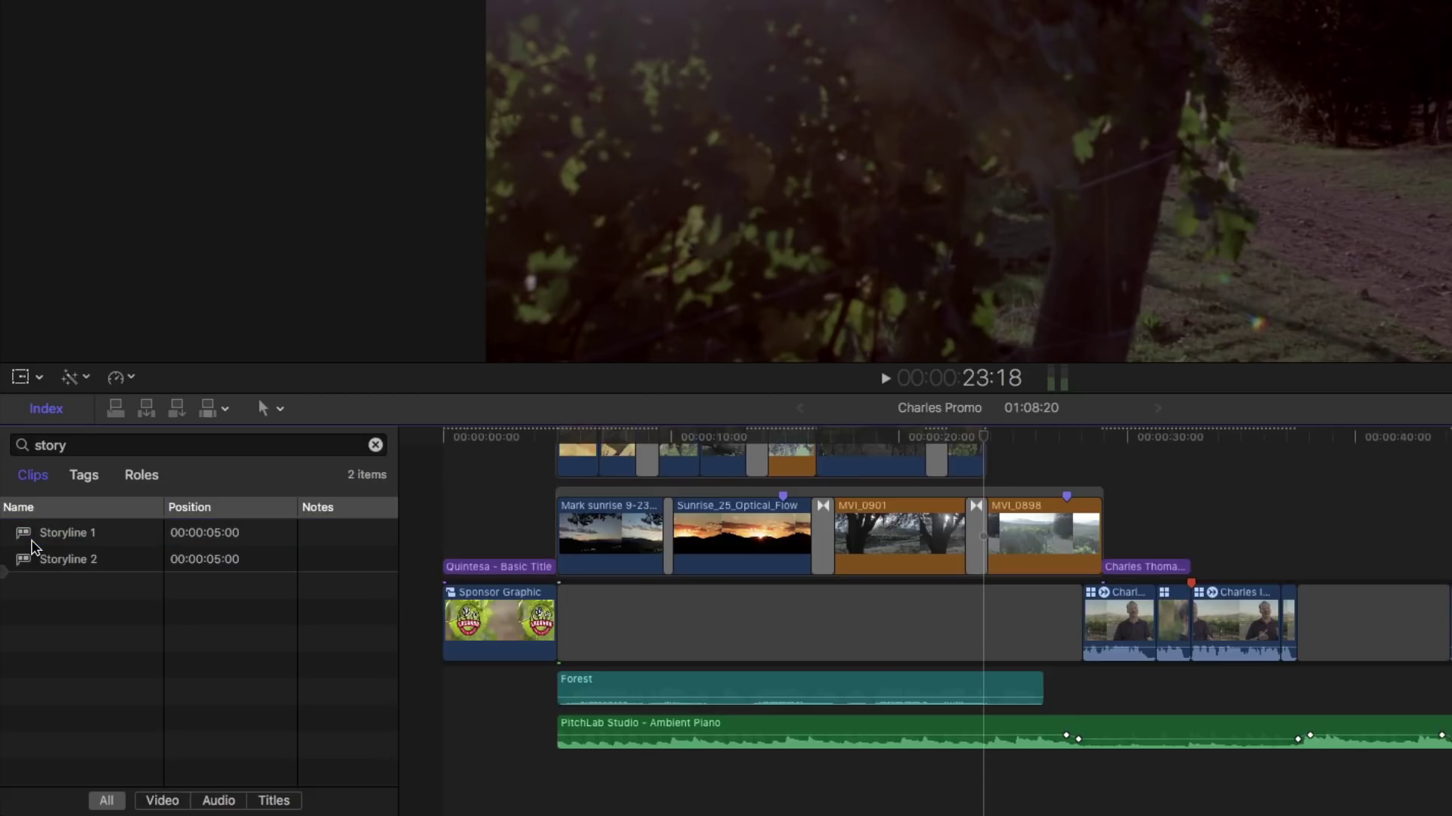
# Step: Move Storyline 1 to 32:20 and fit the whole timeline into view
pyautogui.click(33, 543)
pyautogui.press('Delete')
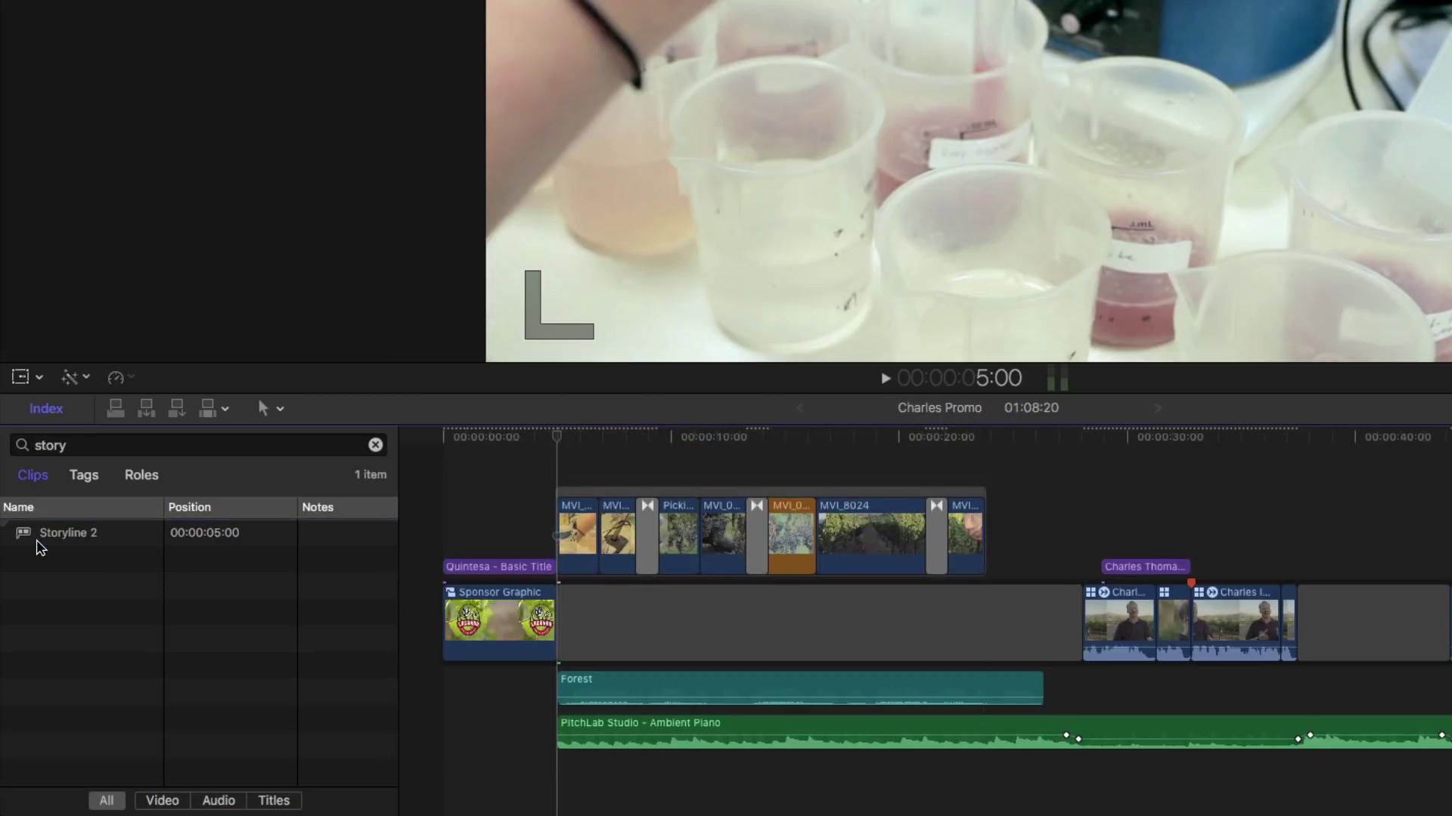
pyautogui.click(1192, 449)
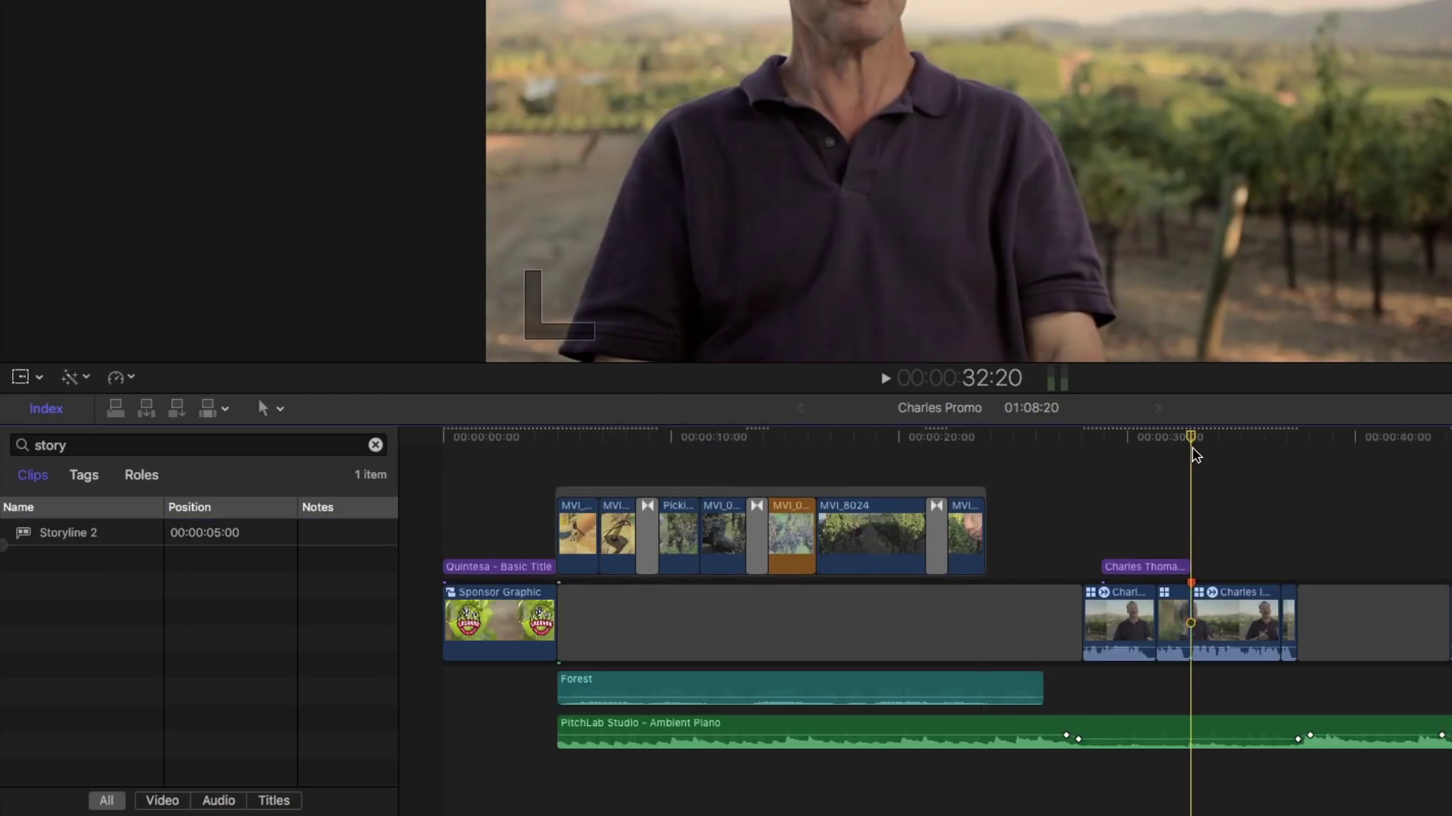
pyautogui.press('super+z')
pyautogui.hotkey('shift', 'z')
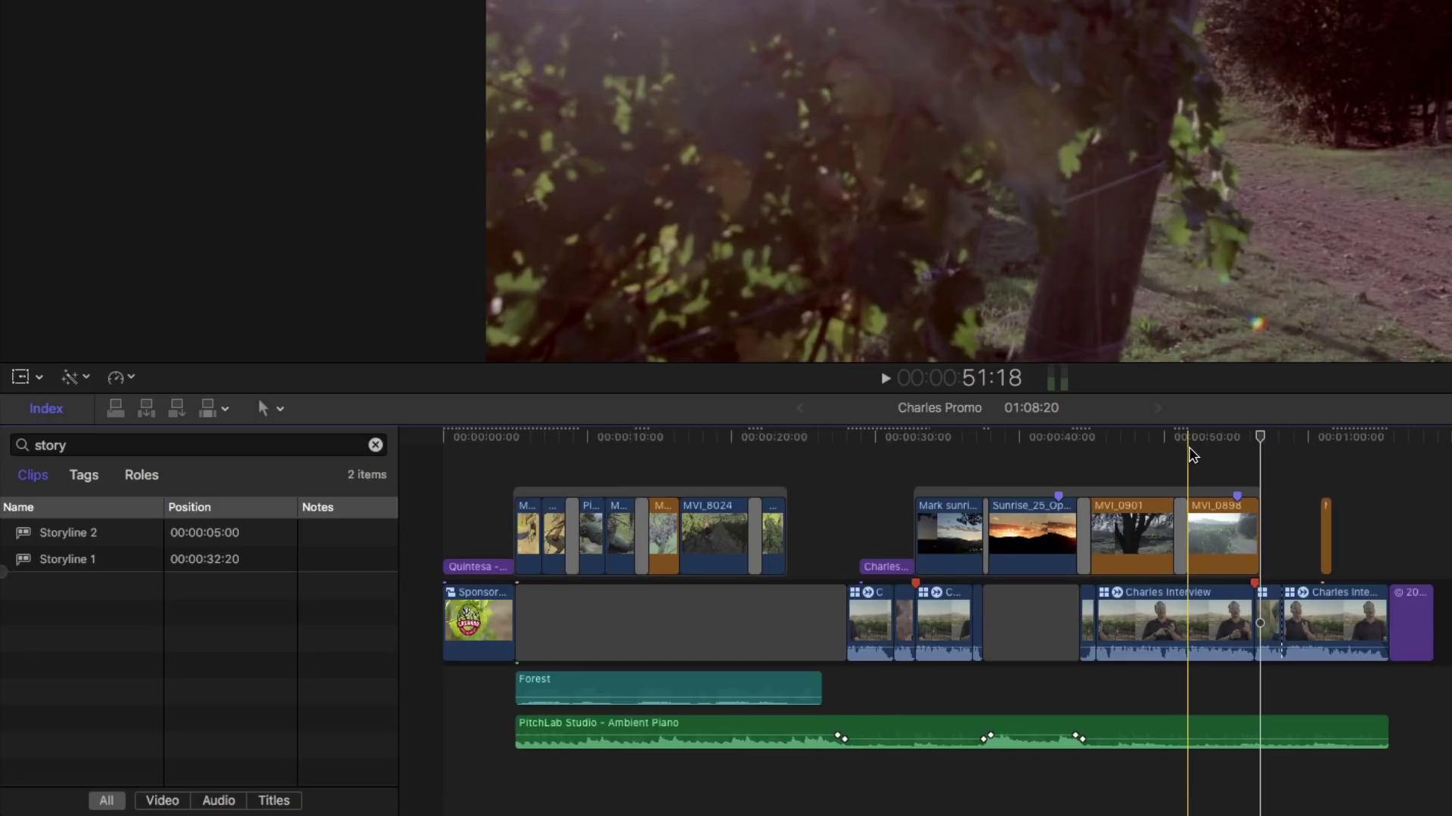
# Step: Filter the index to titles and preview the Quintesa, Charles Thomas and © 2018 titles
pyautogui.click(375, 446)
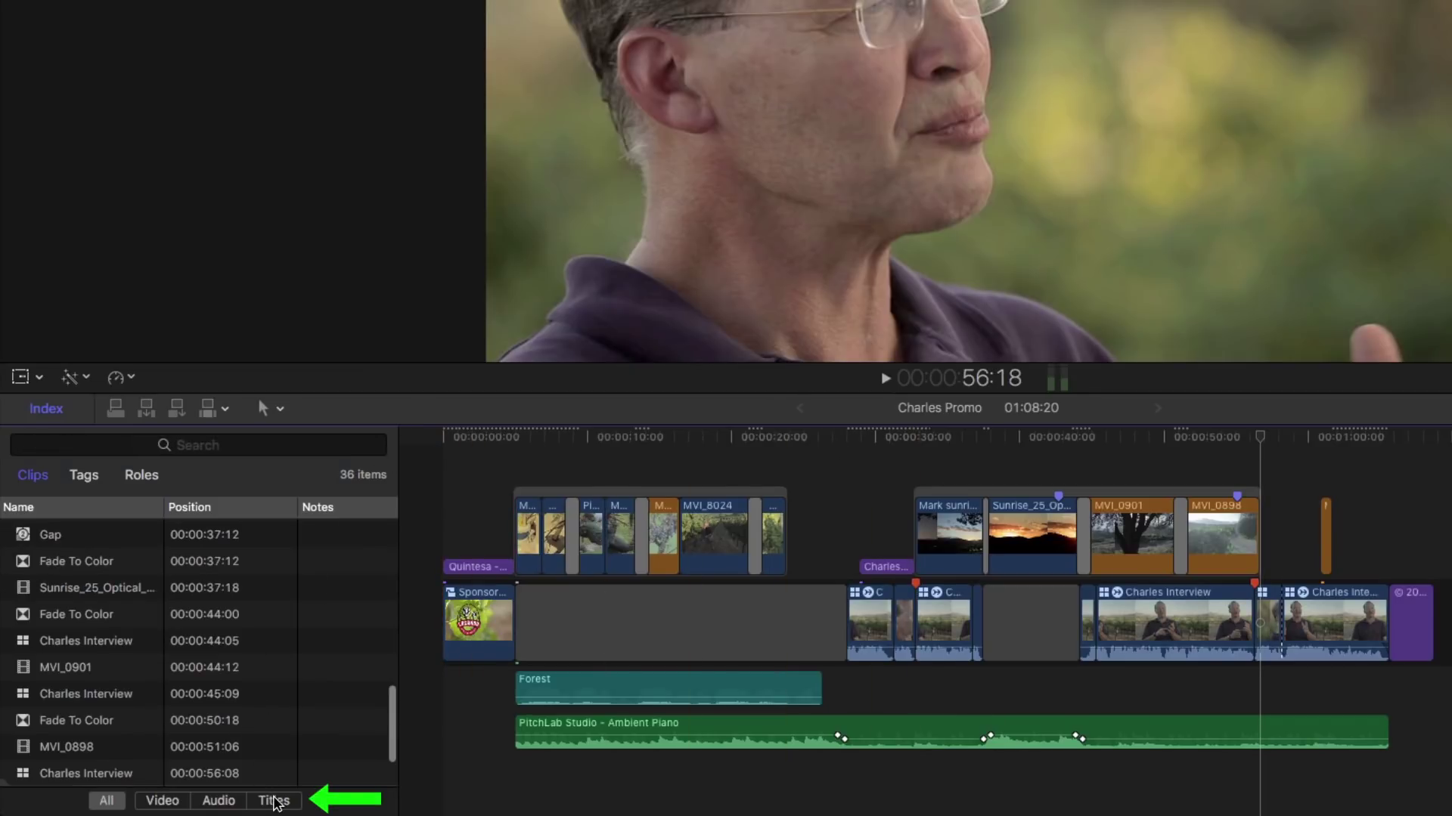
pyautogui.click(273, 801)
pyautogui.click(125, 535)
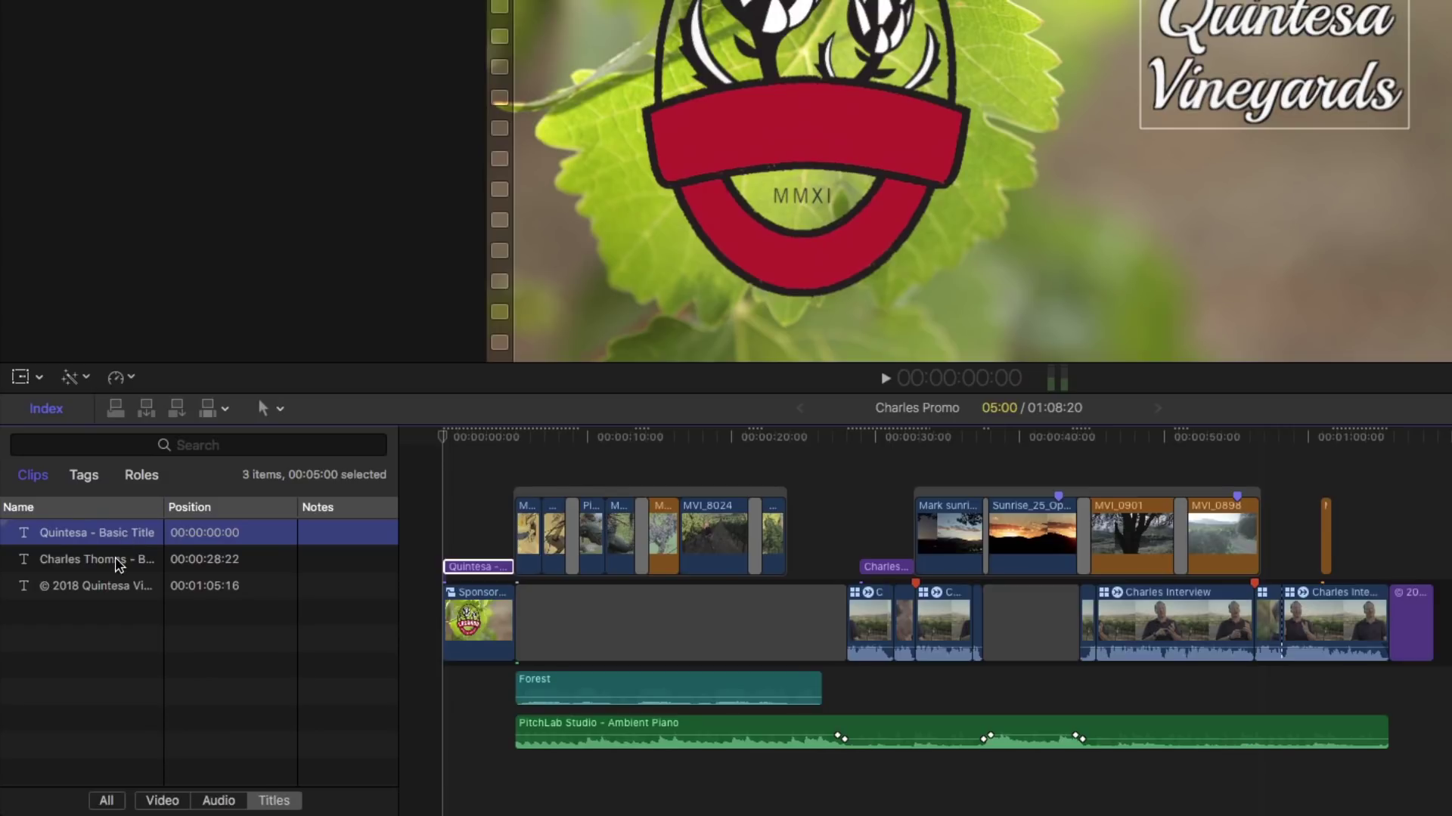
pyautogui.click(116, 561)
pyautogui.click(114, 585)
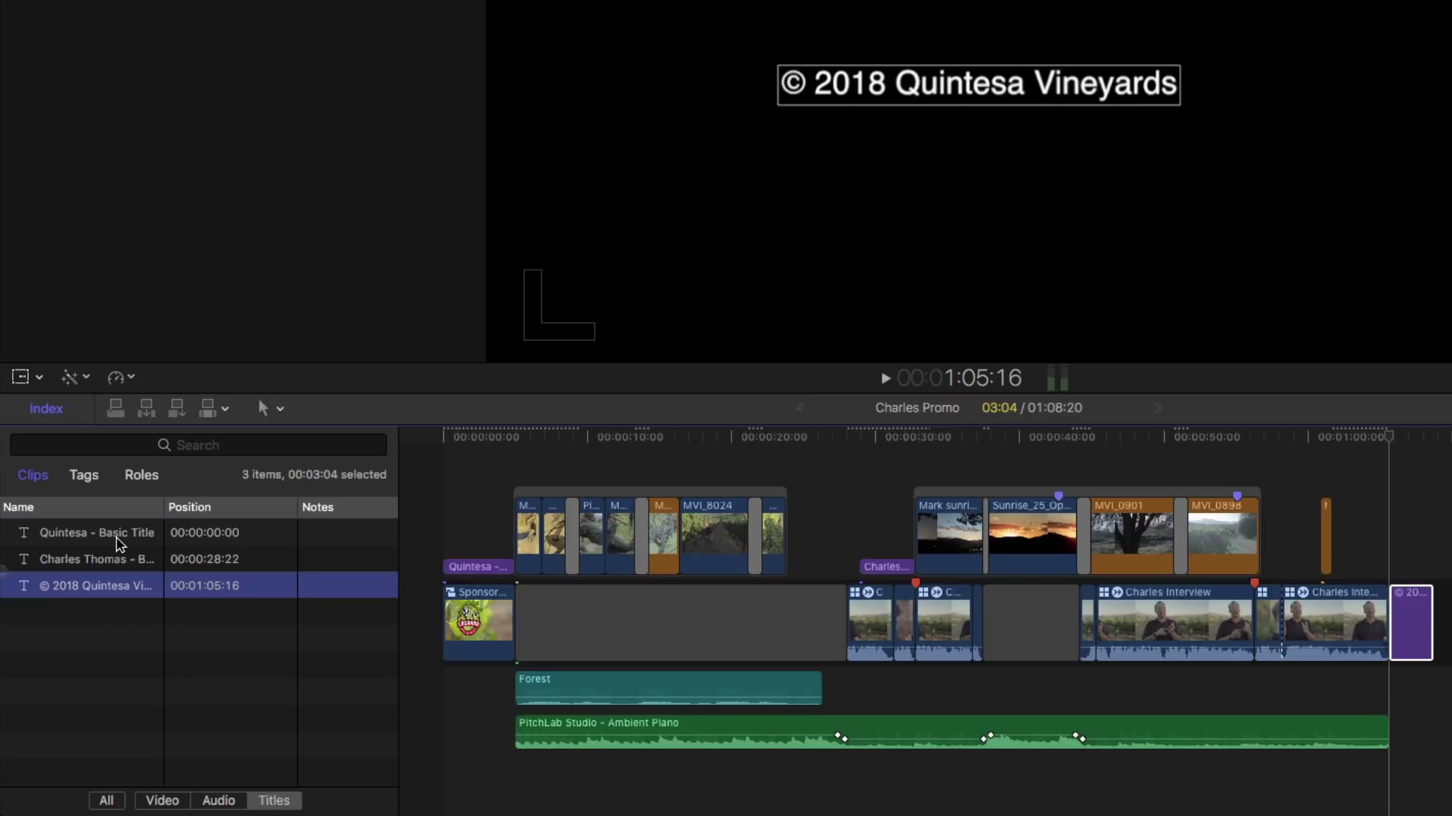
# Step: Step through the titles again, ending on the Quintesa opening title
pyautogui.click(117, 537)
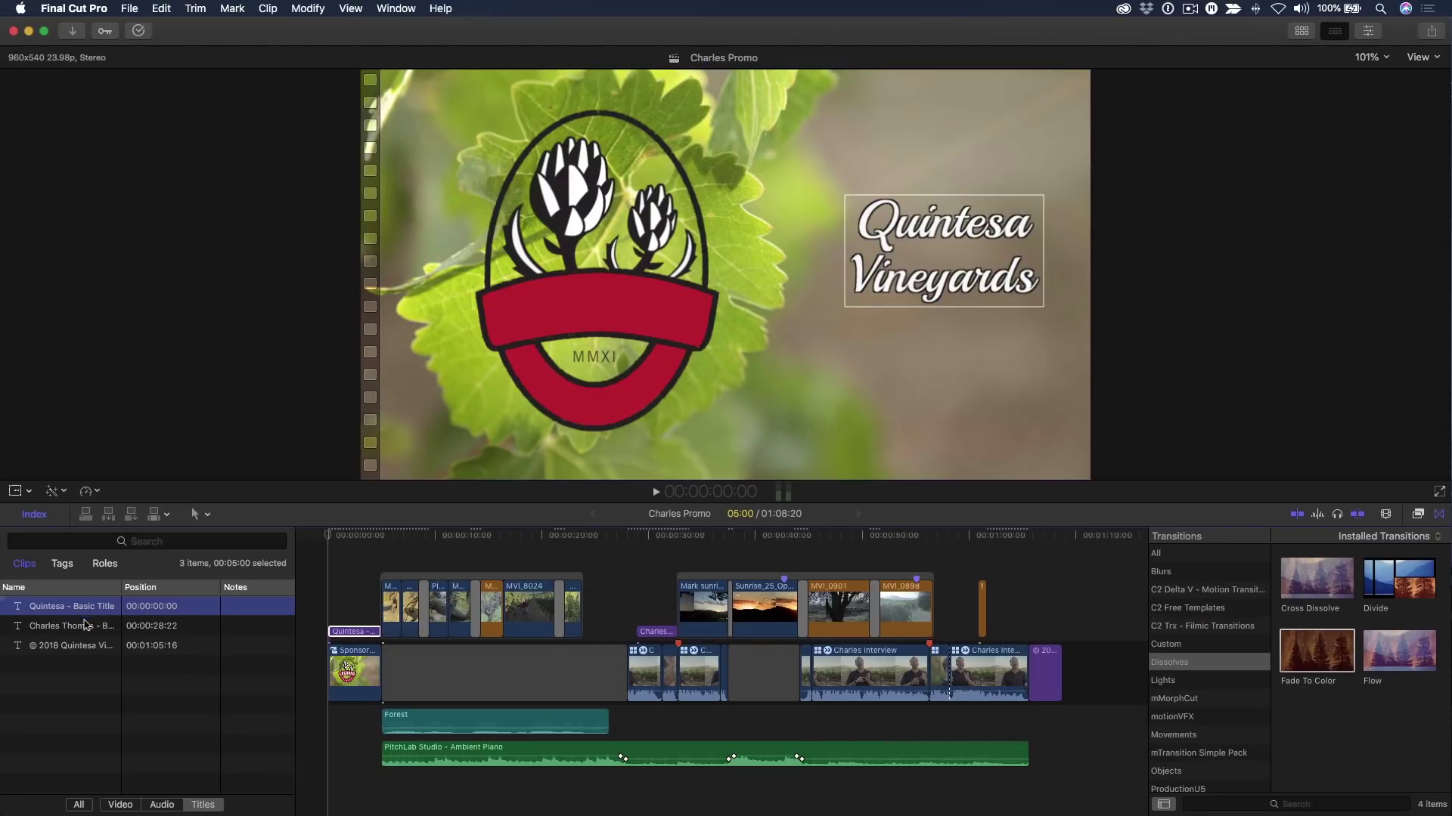
pyautogui.press('Down')
pyautogui.press('Down')
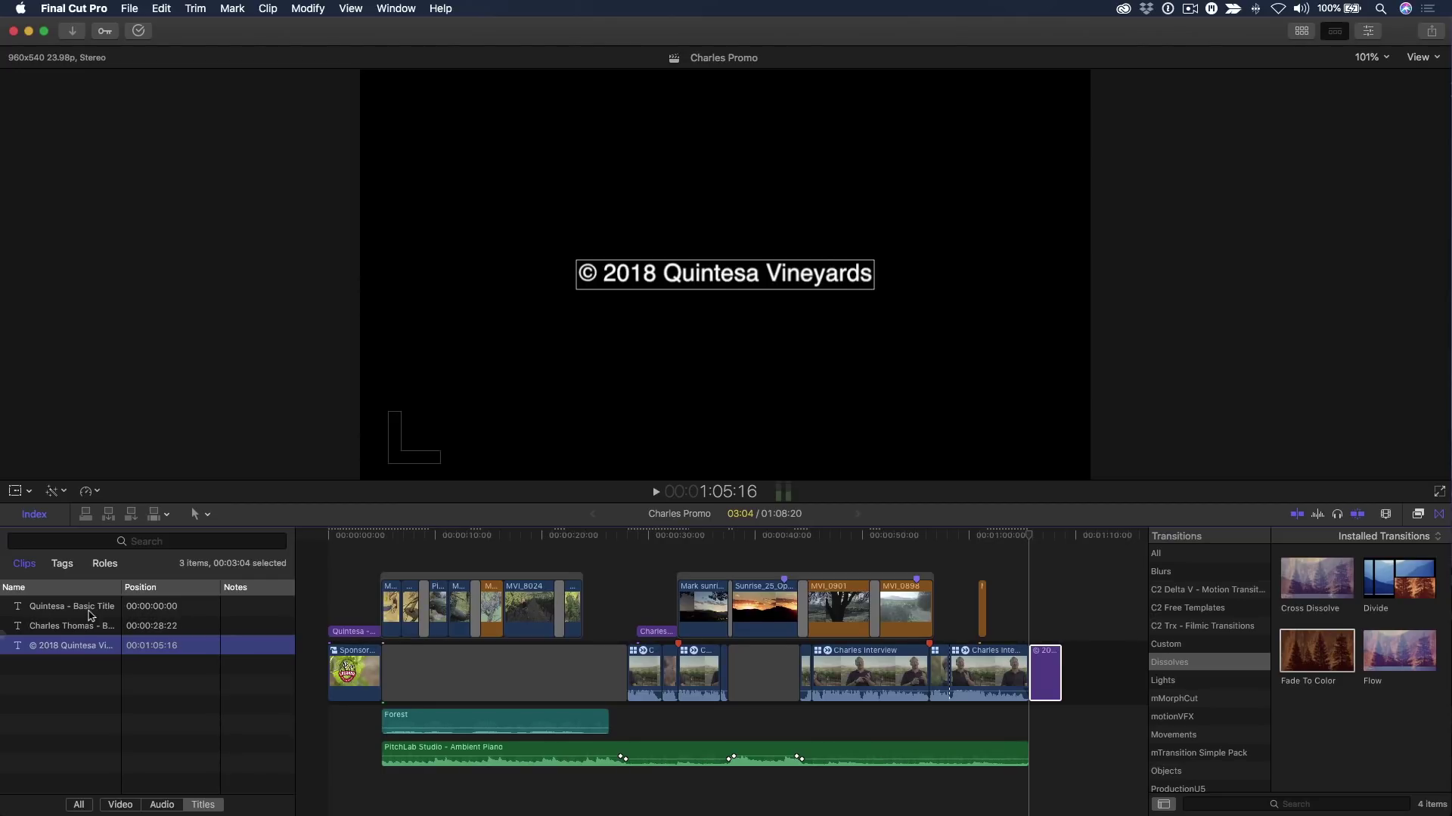
pyautogui.click(84, 634)
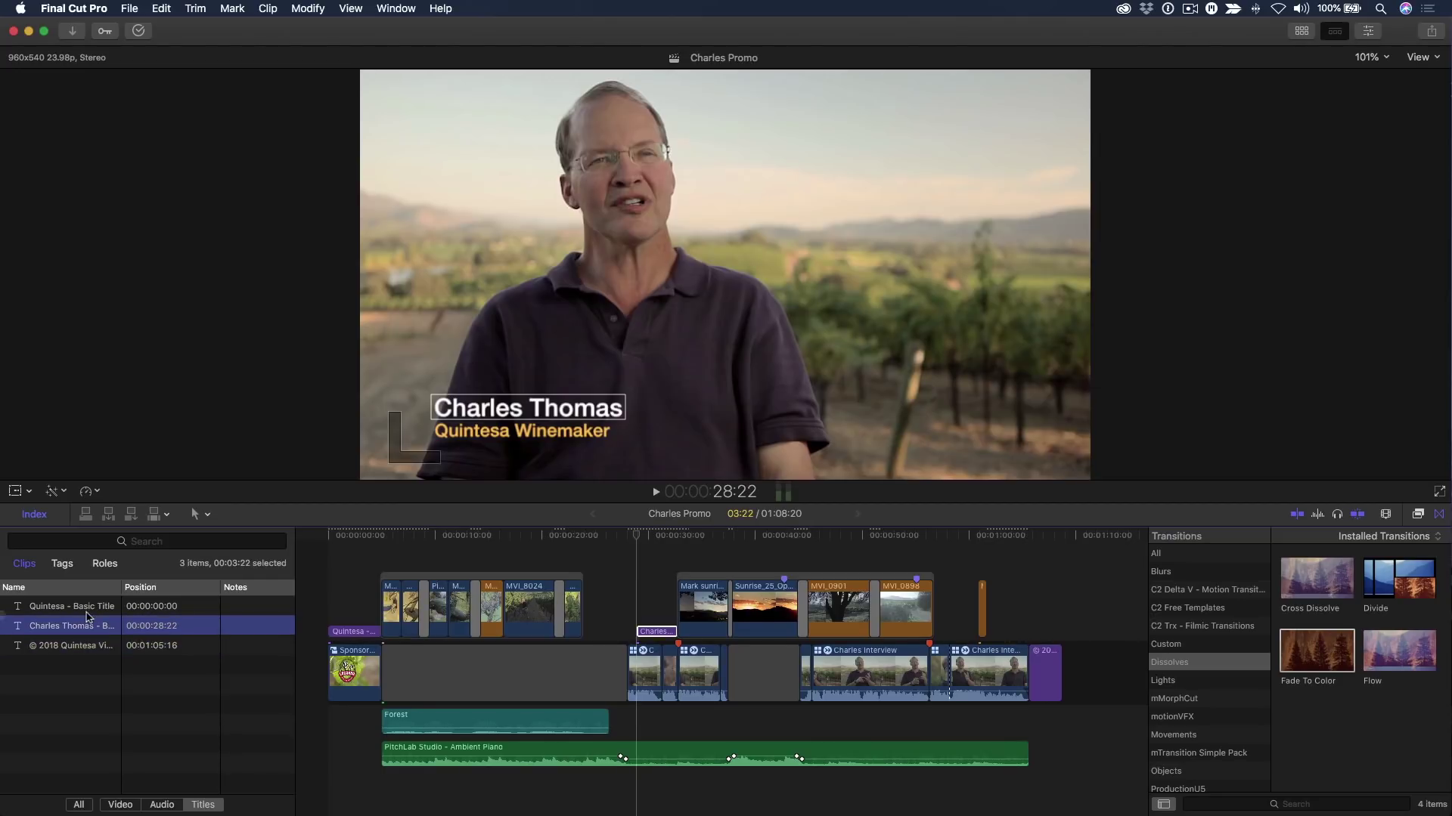
pyautogui.click(163, 616)
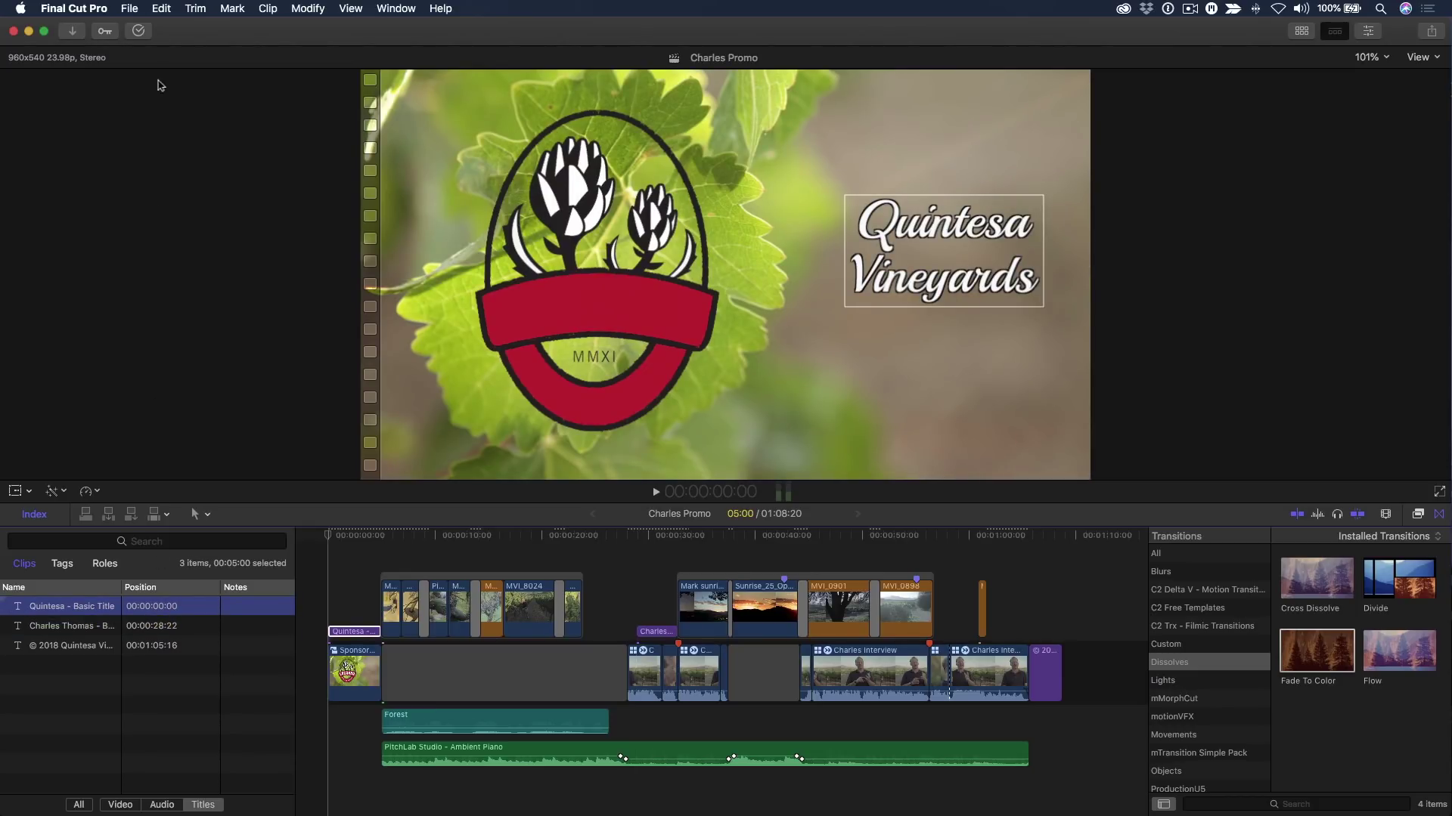
# Step: Open Find and Replace Title Text with 'Quintesa' as the search text
pyautogui.click(155, 9)
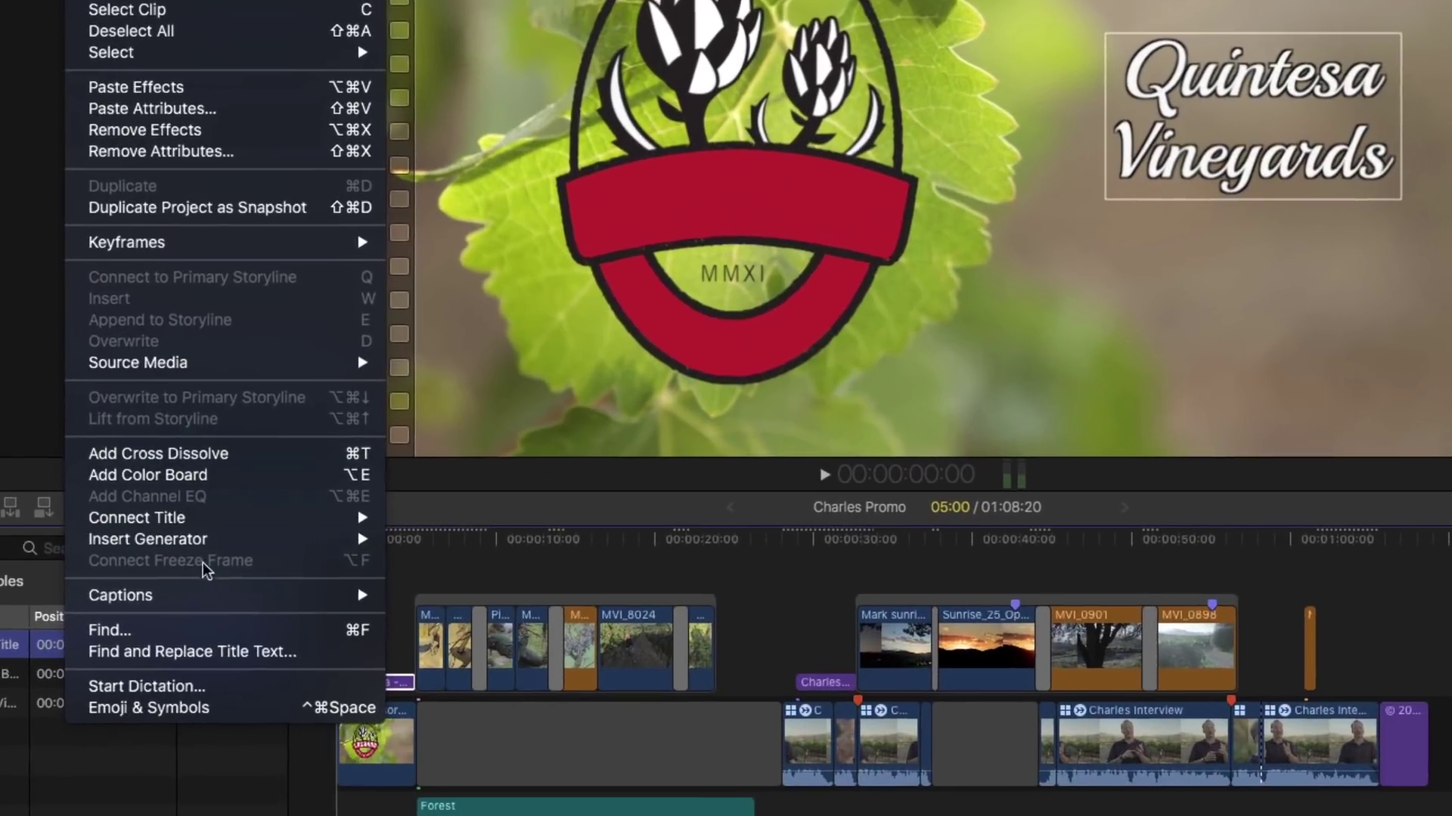
pyautogui.click(191, 652)
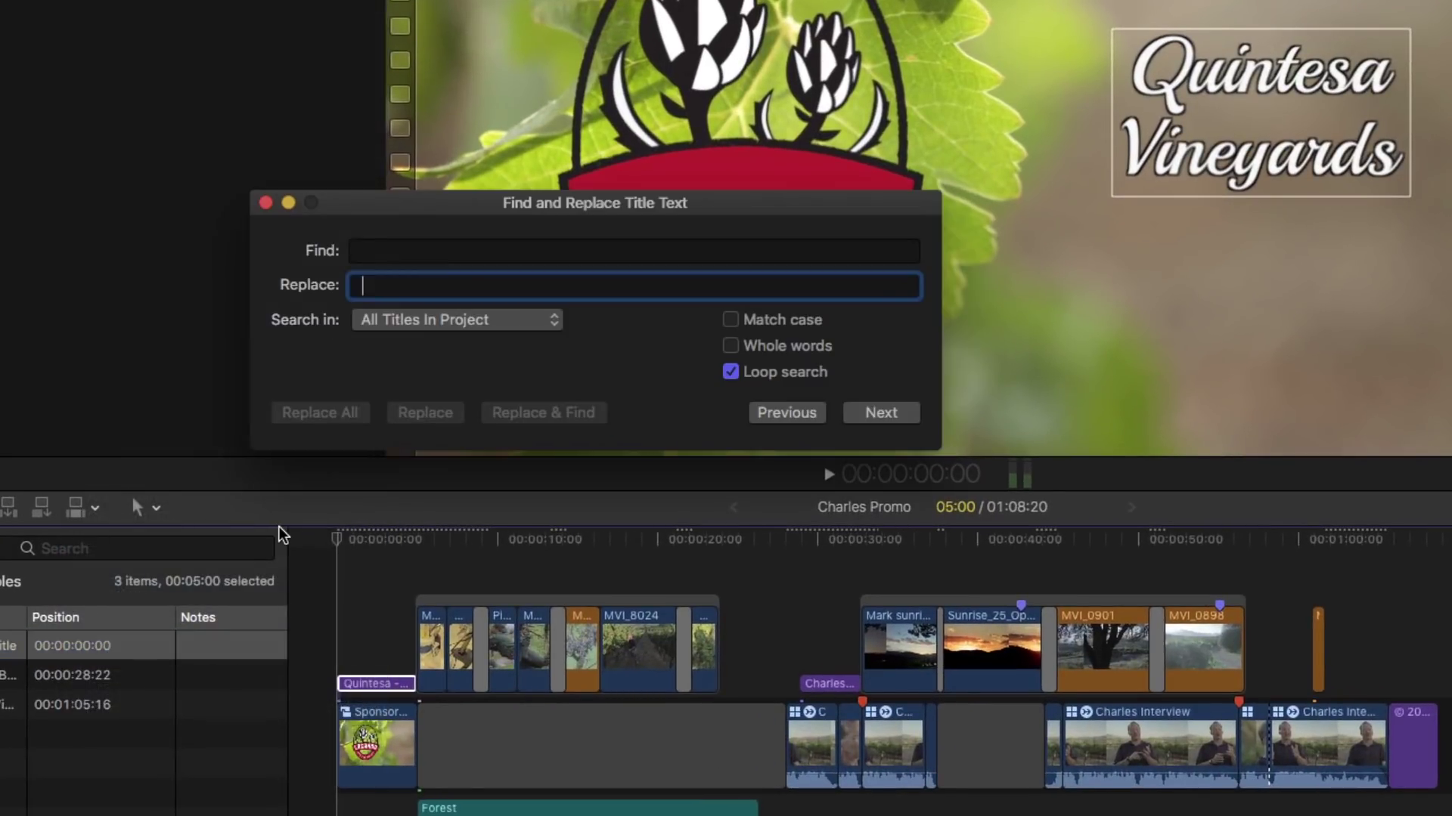
pyautogui.doubleClick(1190, 81)
pyautogui.press('super+c')
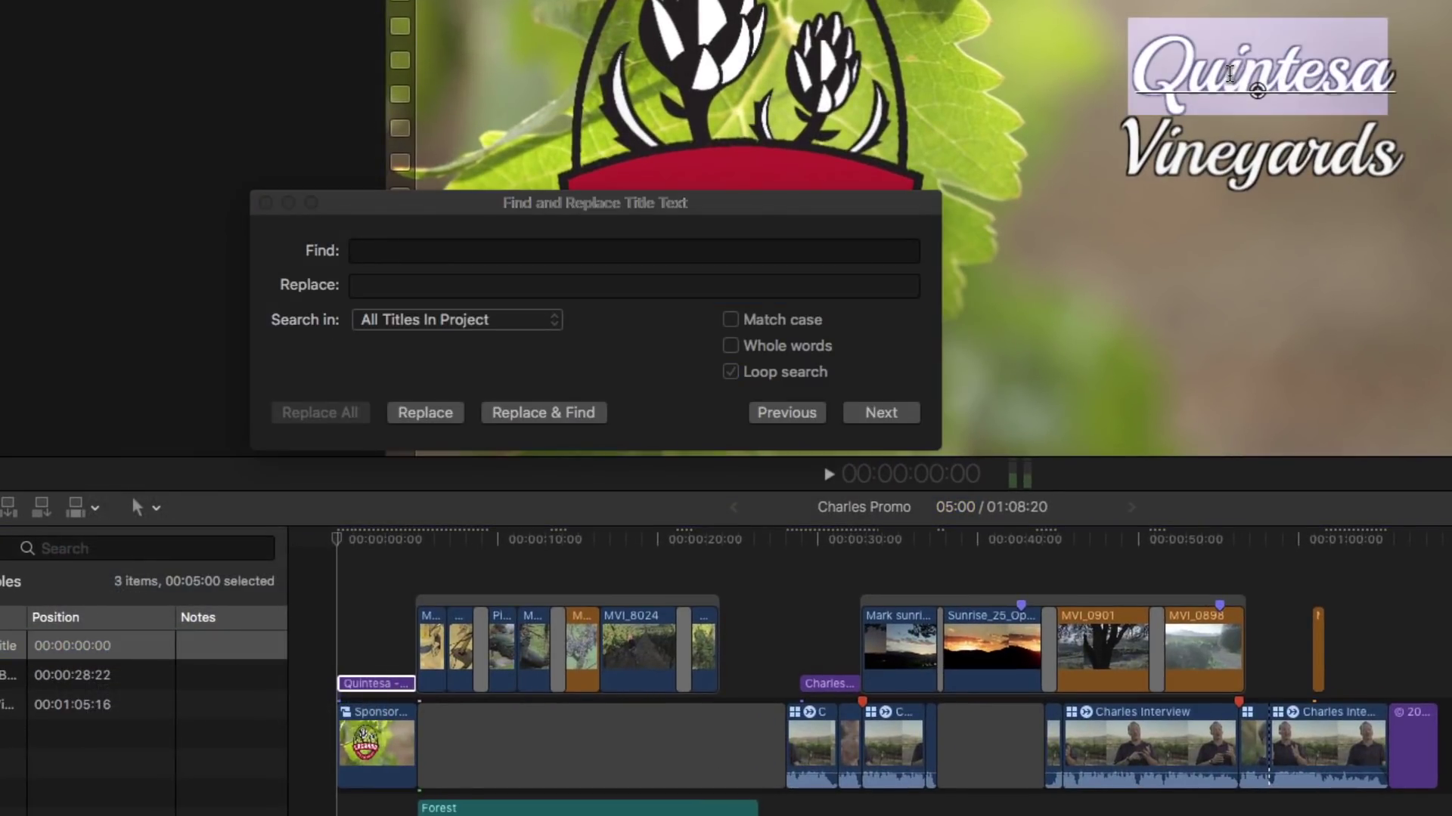
pyautogui.click(400, 251)
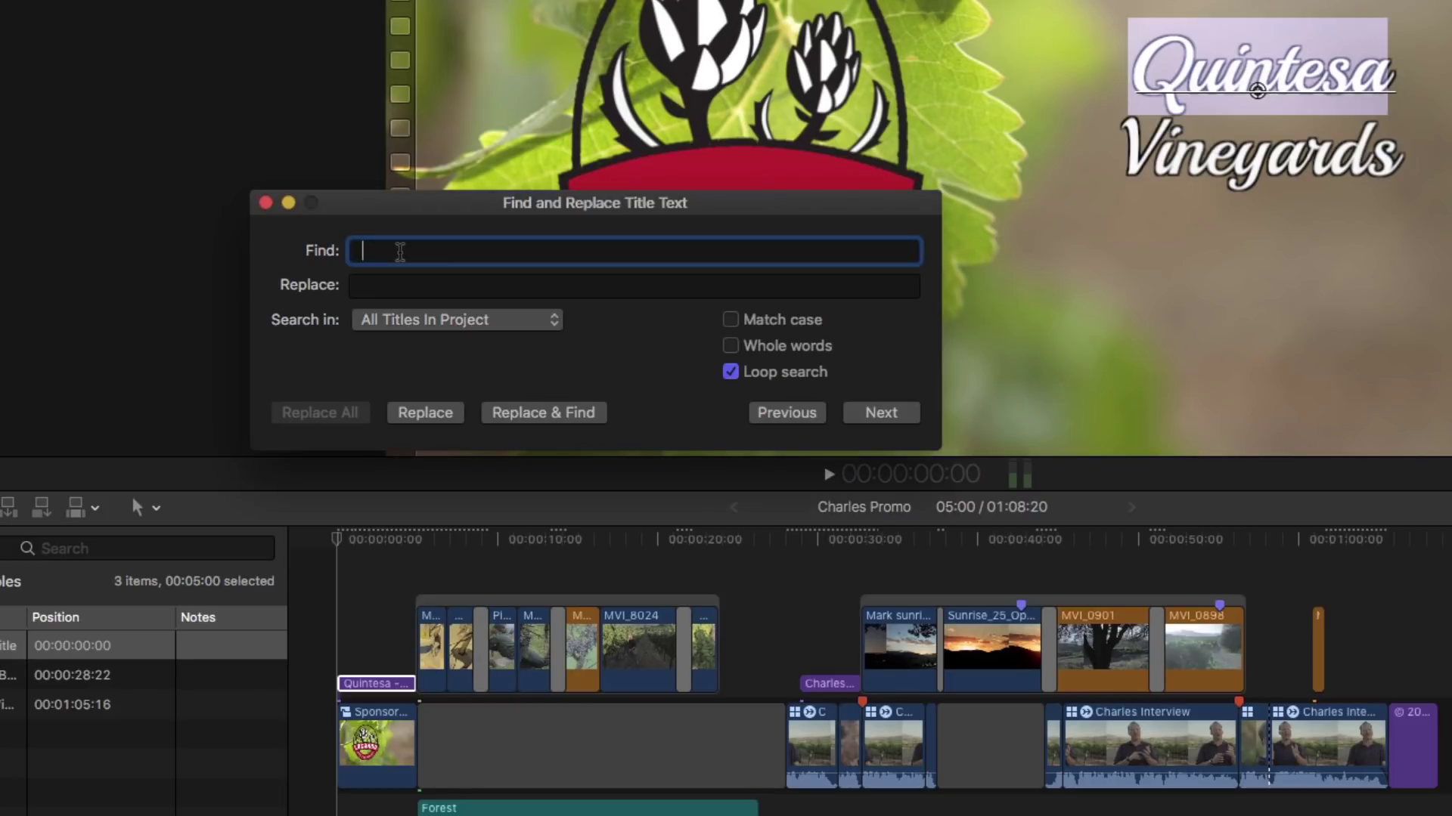
pyautogui.press('super+v')
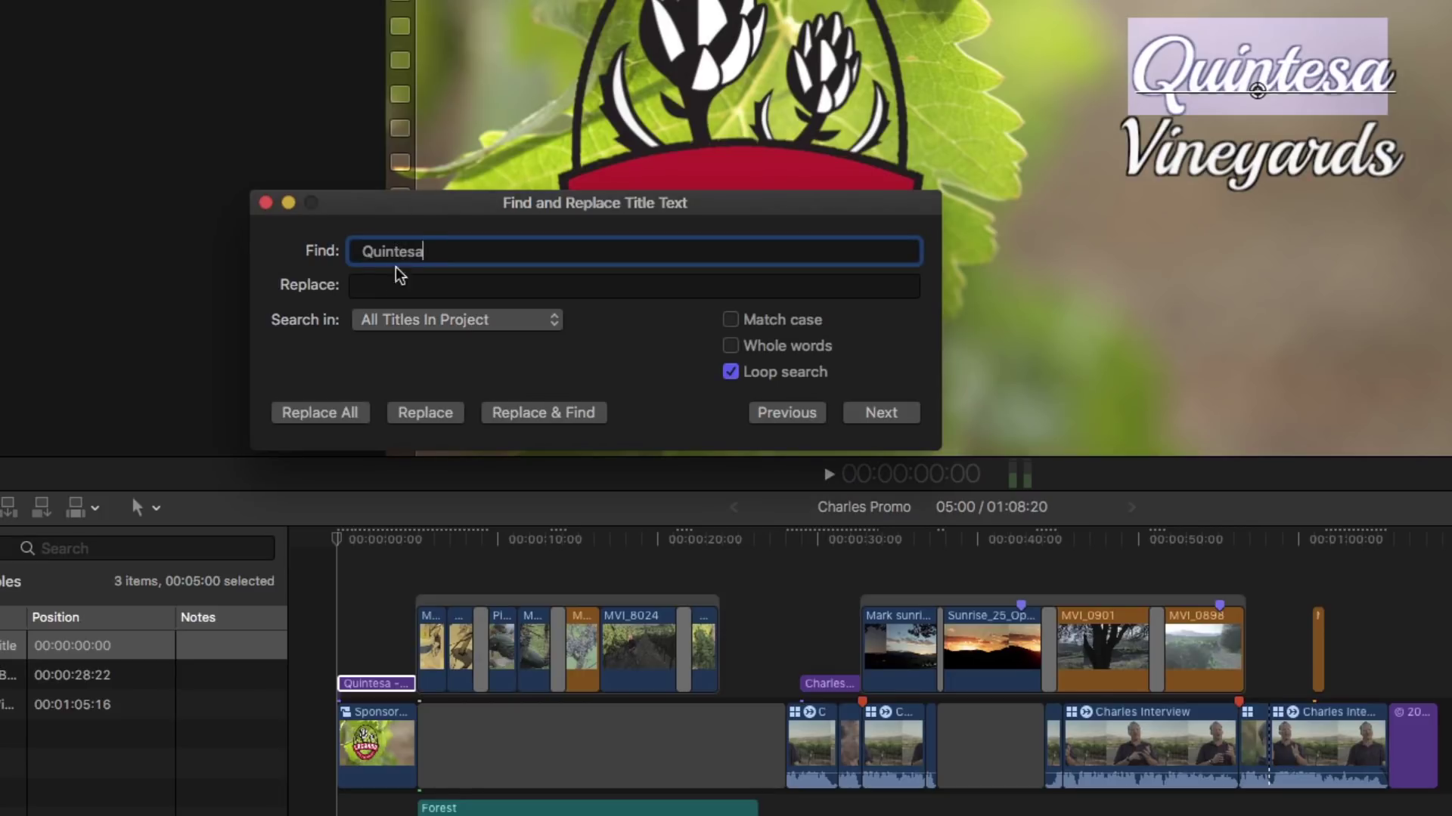
# Step: Replace all 'Quintesa' occurrences with 'Quintessa' and close the dialog
pyautogui.click(386, 287)
pyautogui.press('super+v')
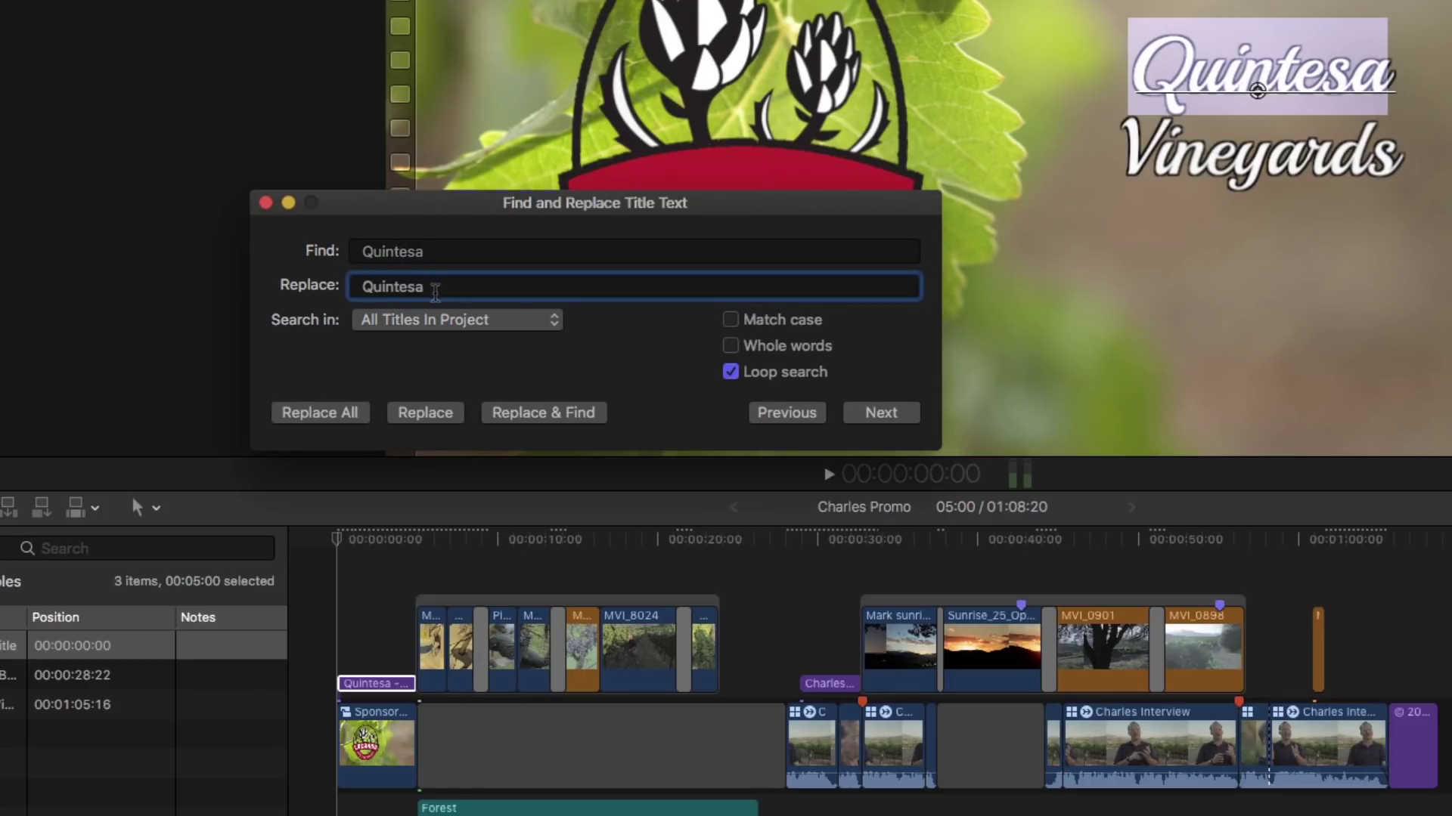
pyautogui.click(413, 290)
pyautogui.write('s')
pyautogui.click(336, 414)
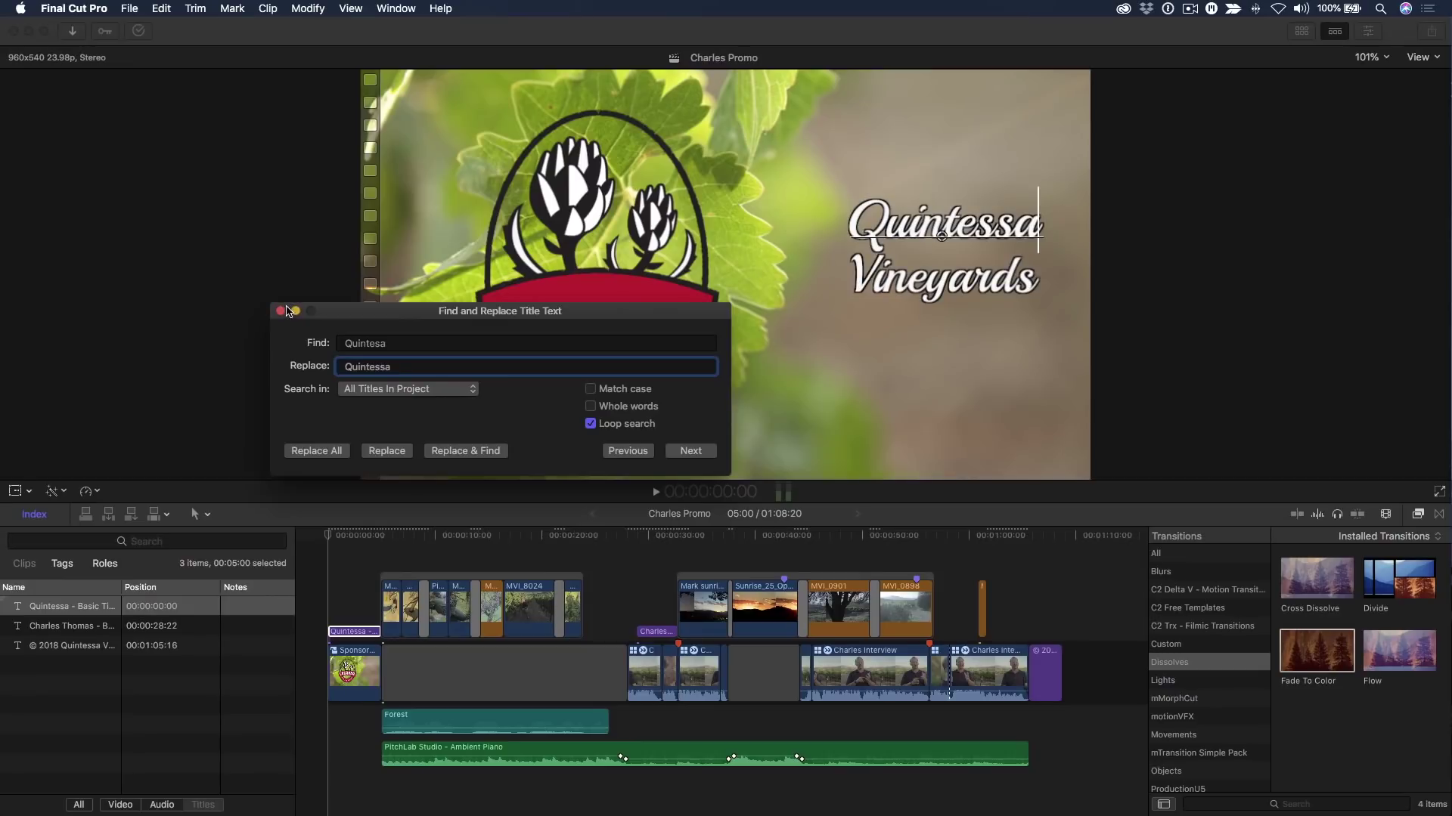
pyautogui.click(275, 275)
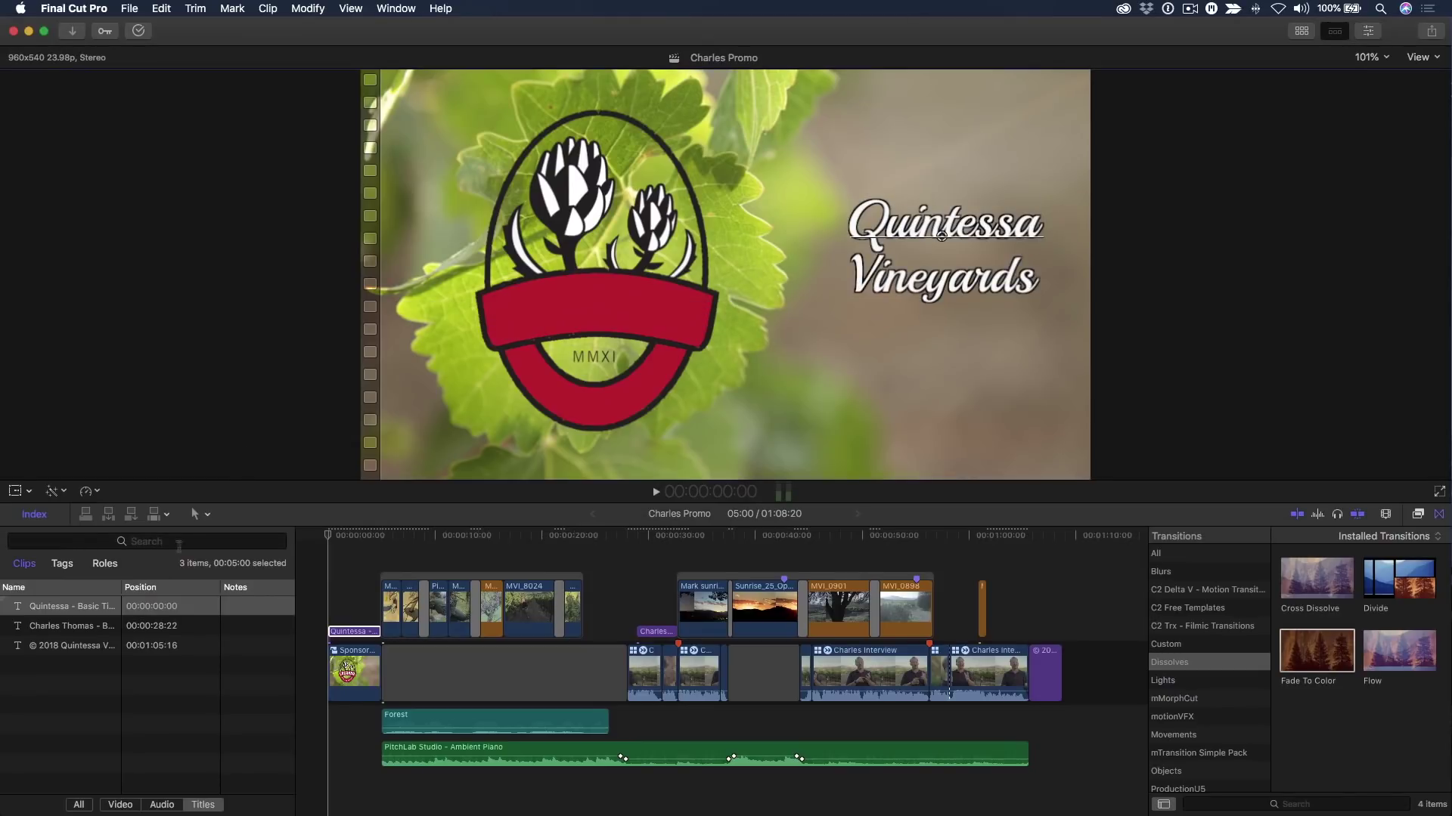